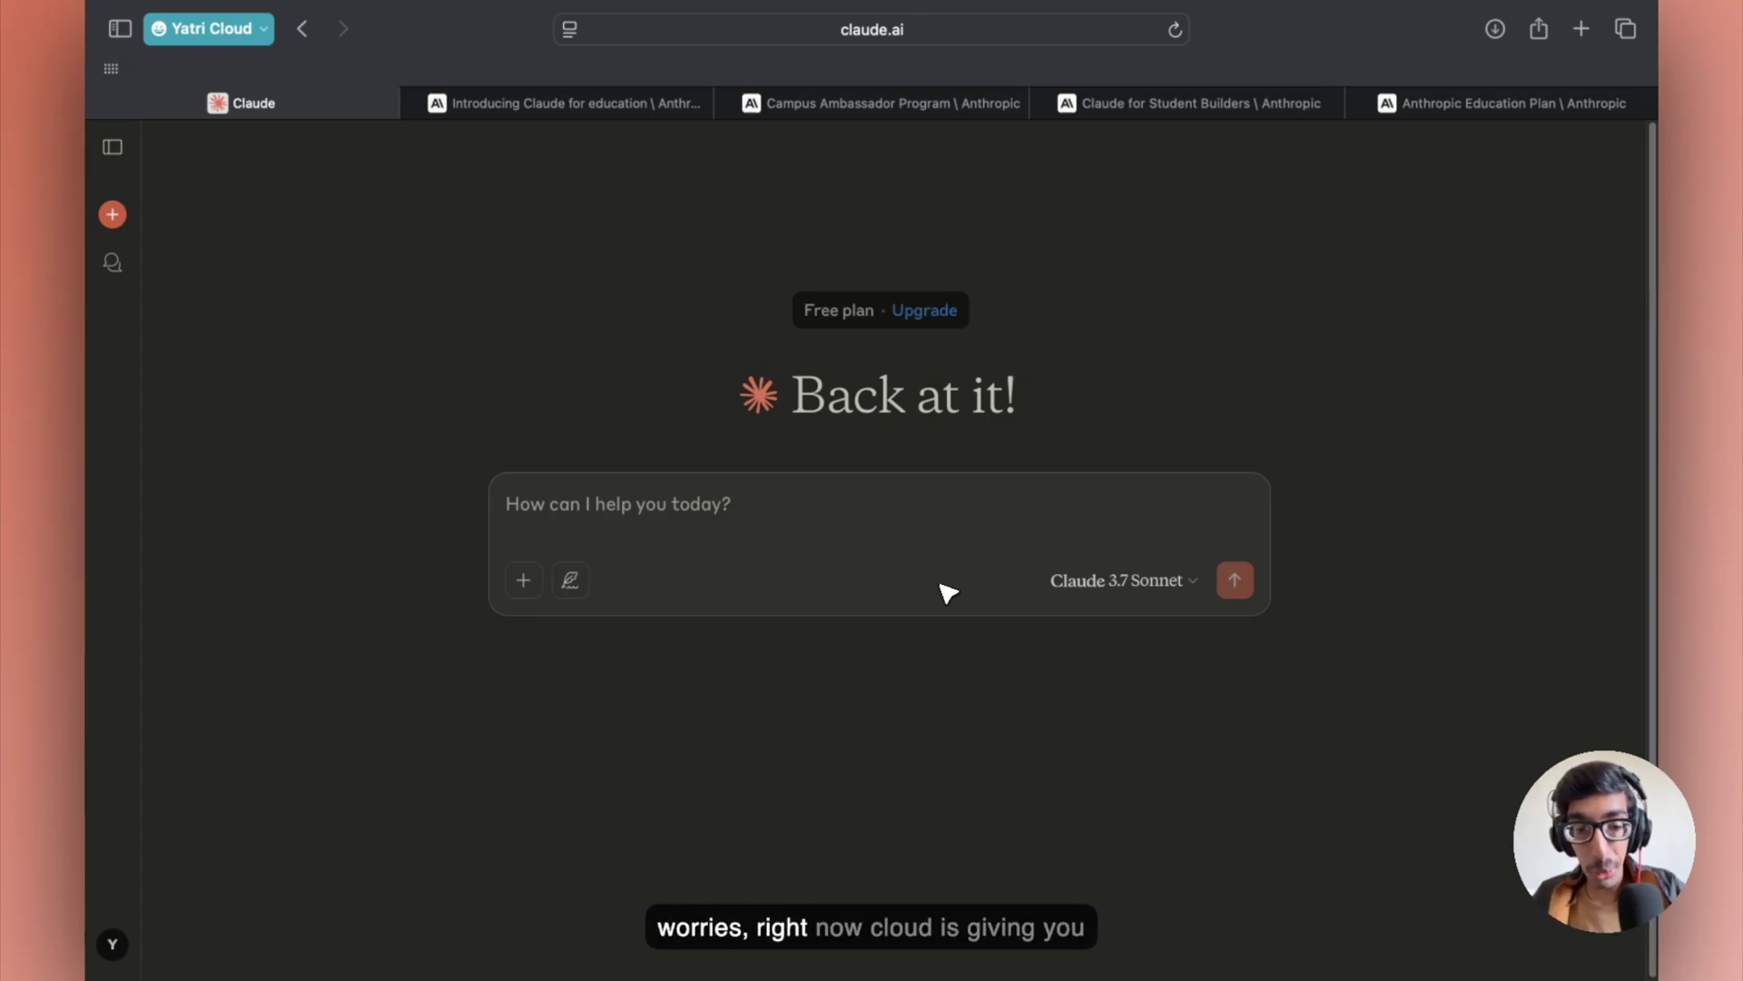
Switch to the 'Introducing Claude for Education' article tab (Apr 2, 2025)
click(608, 102)
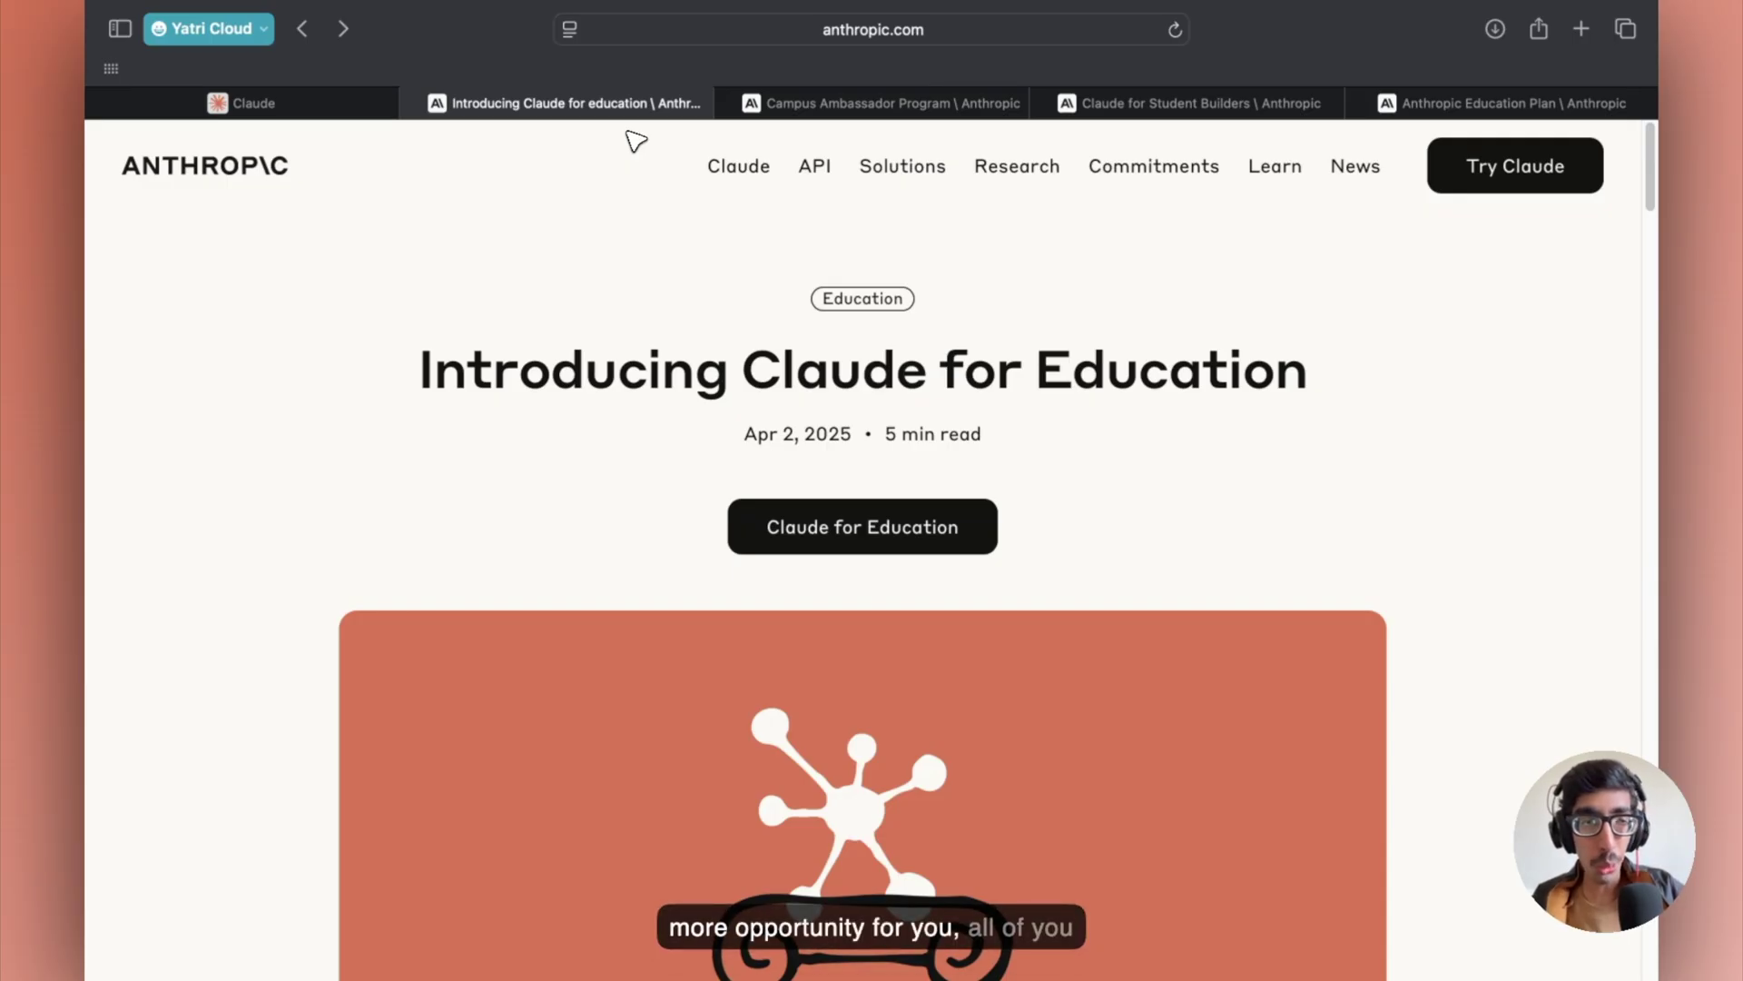
Switch to the Campus Ambassador Program tab to show the empty application form
click(860, 103)
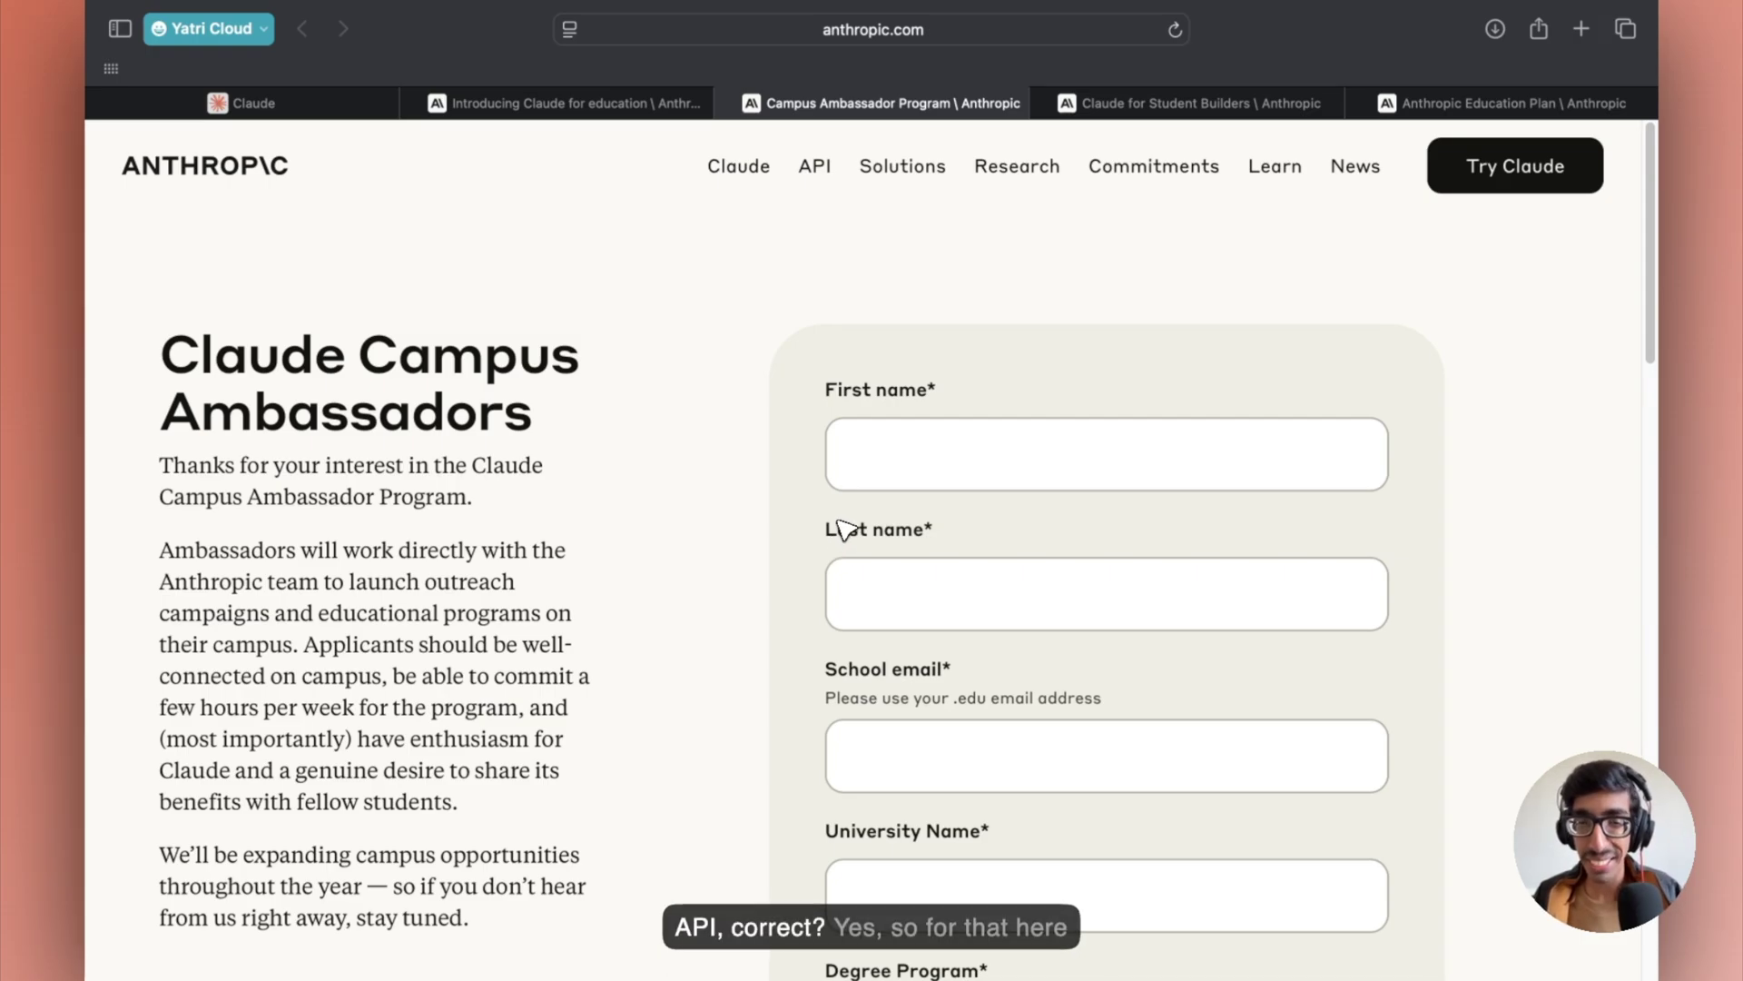
Open the Claude for Student Builders form and click into the School email field
click(1171, 103)
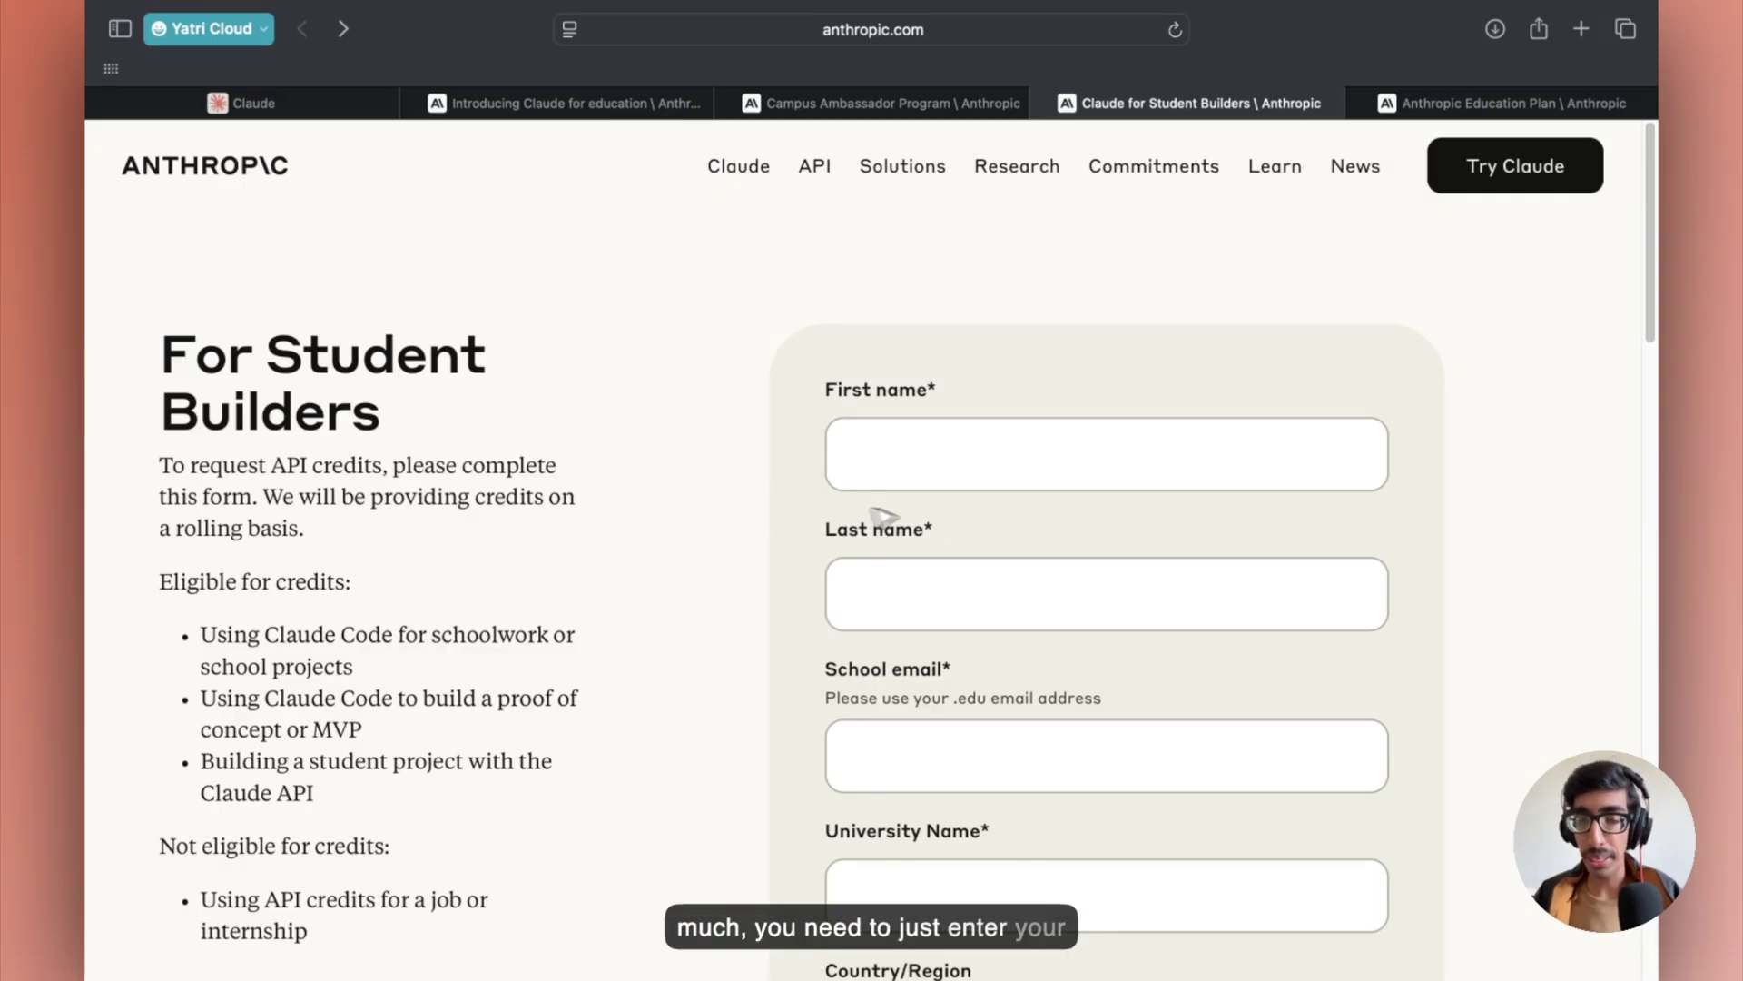
scroll(978, 523, down, 3)
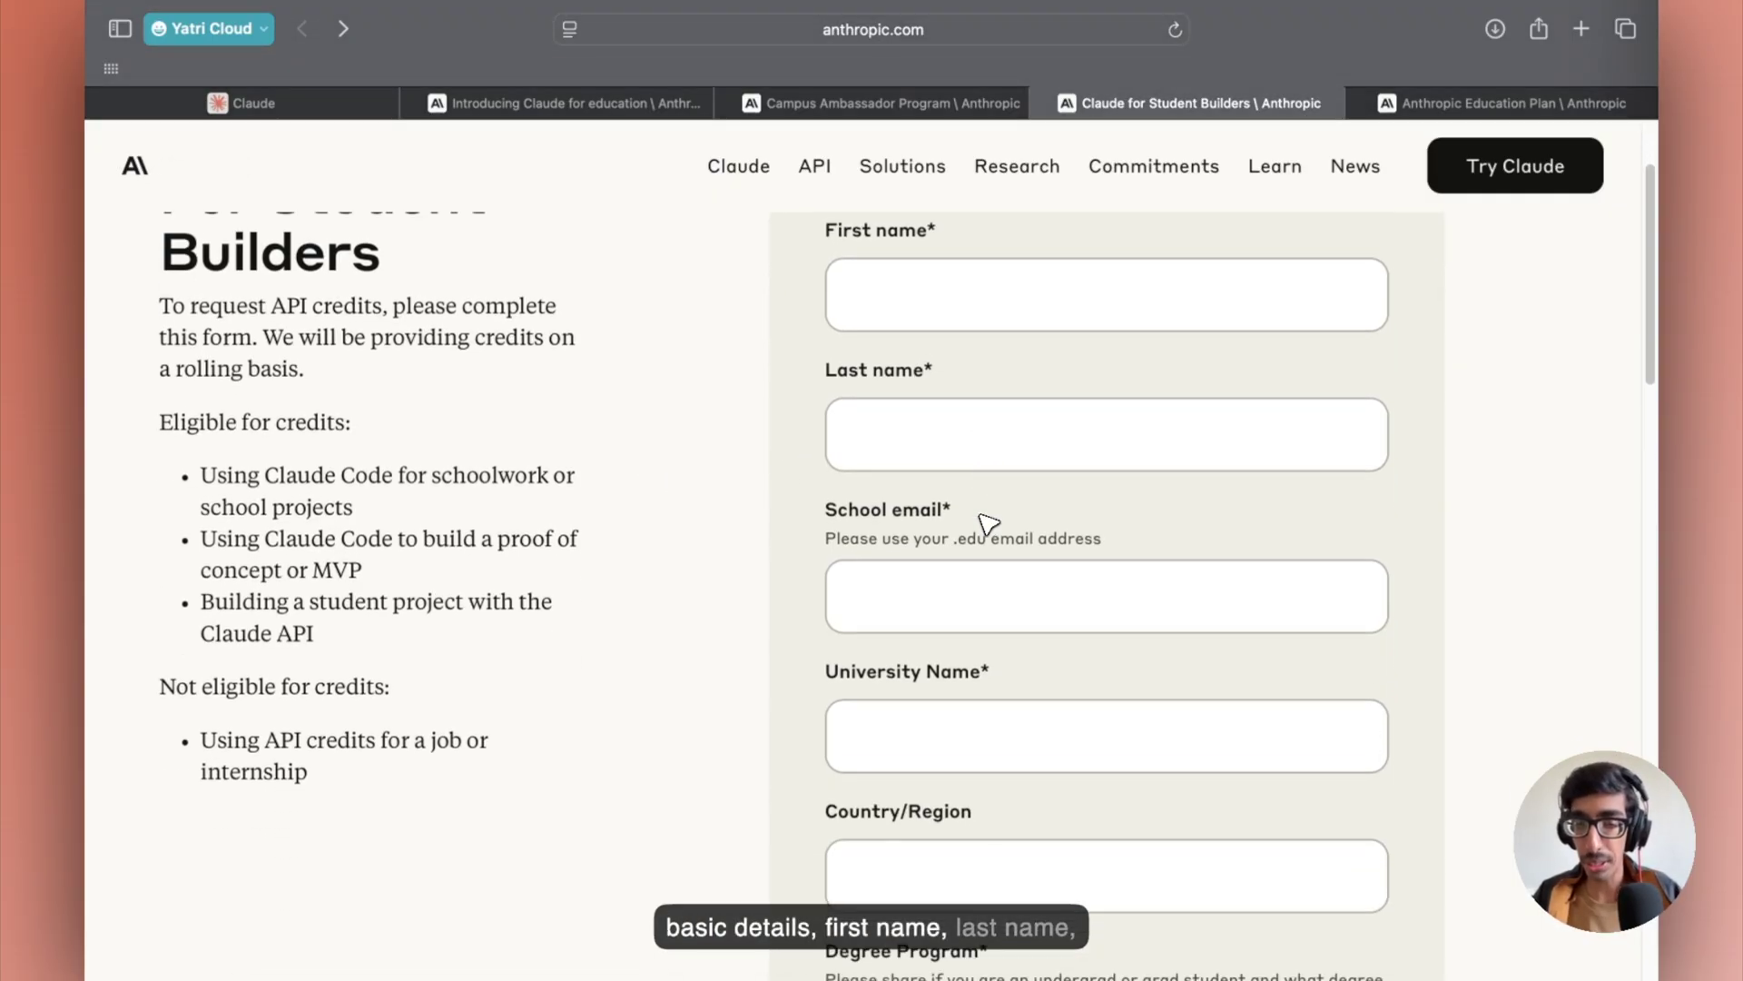
scroll(990, 526, down, 2)
click(979, 612)
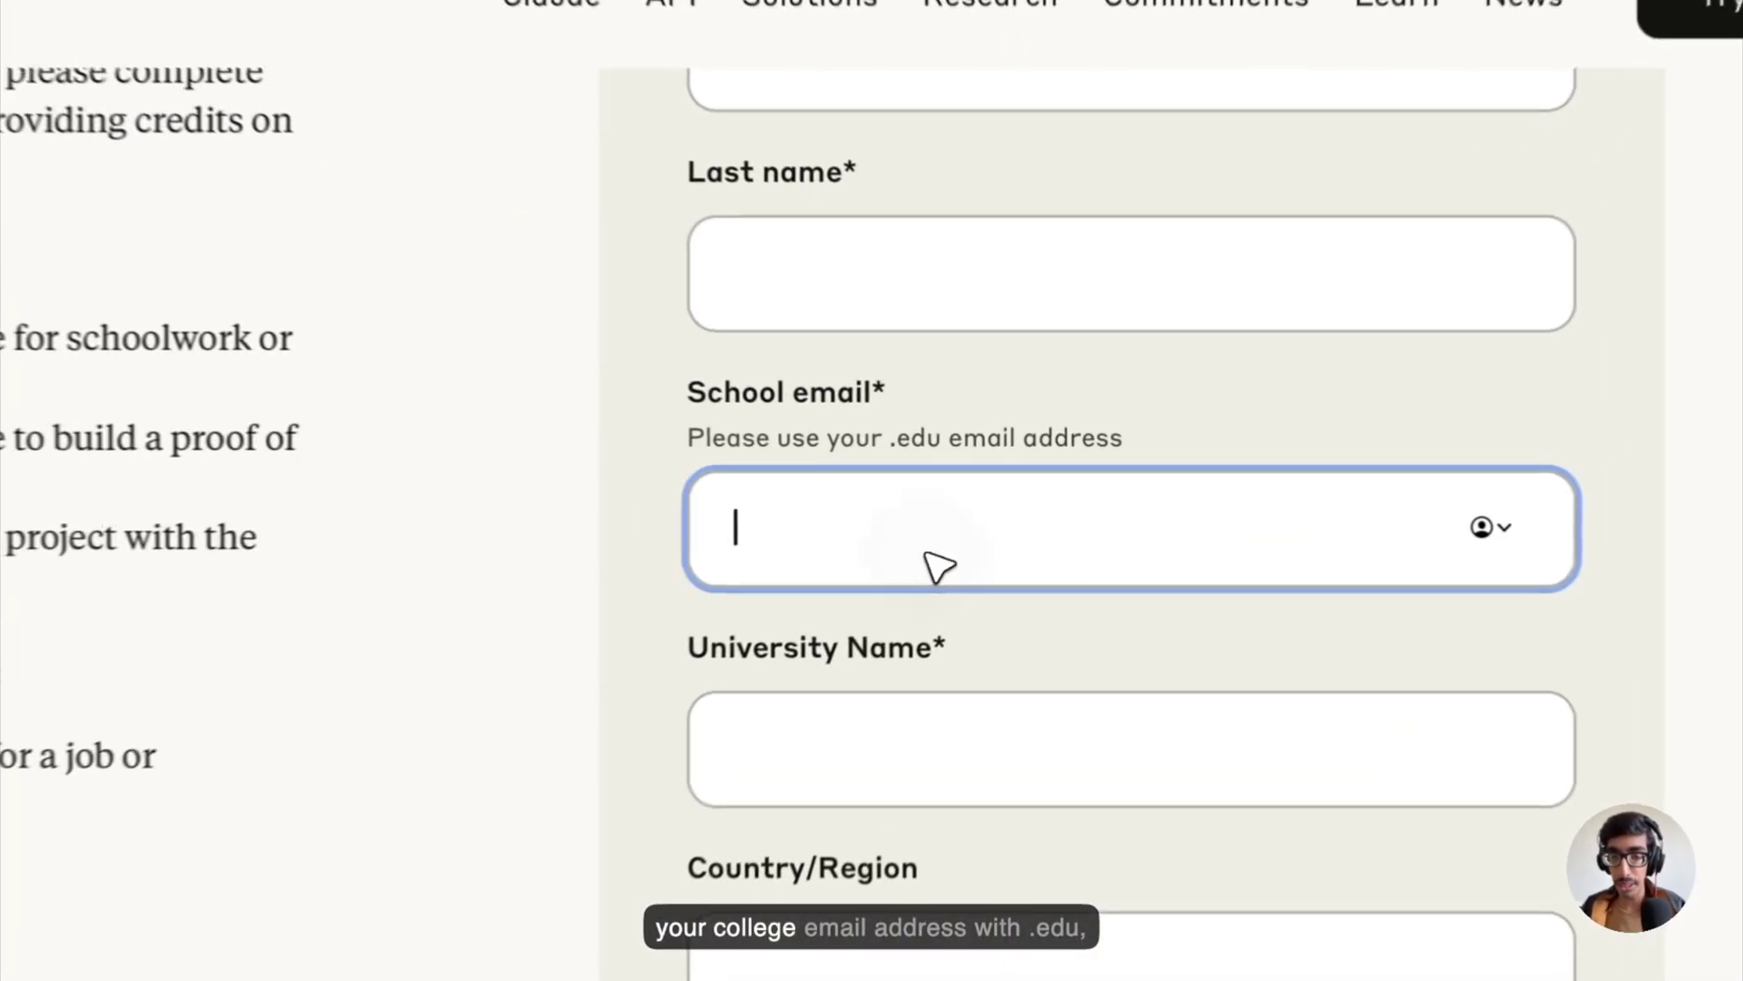
Scroll through the rest of the Student Builders form down to the Anthropic Organization ID field
scroll(926, 572, down, 5)
scroll(926, 563, up, 3)
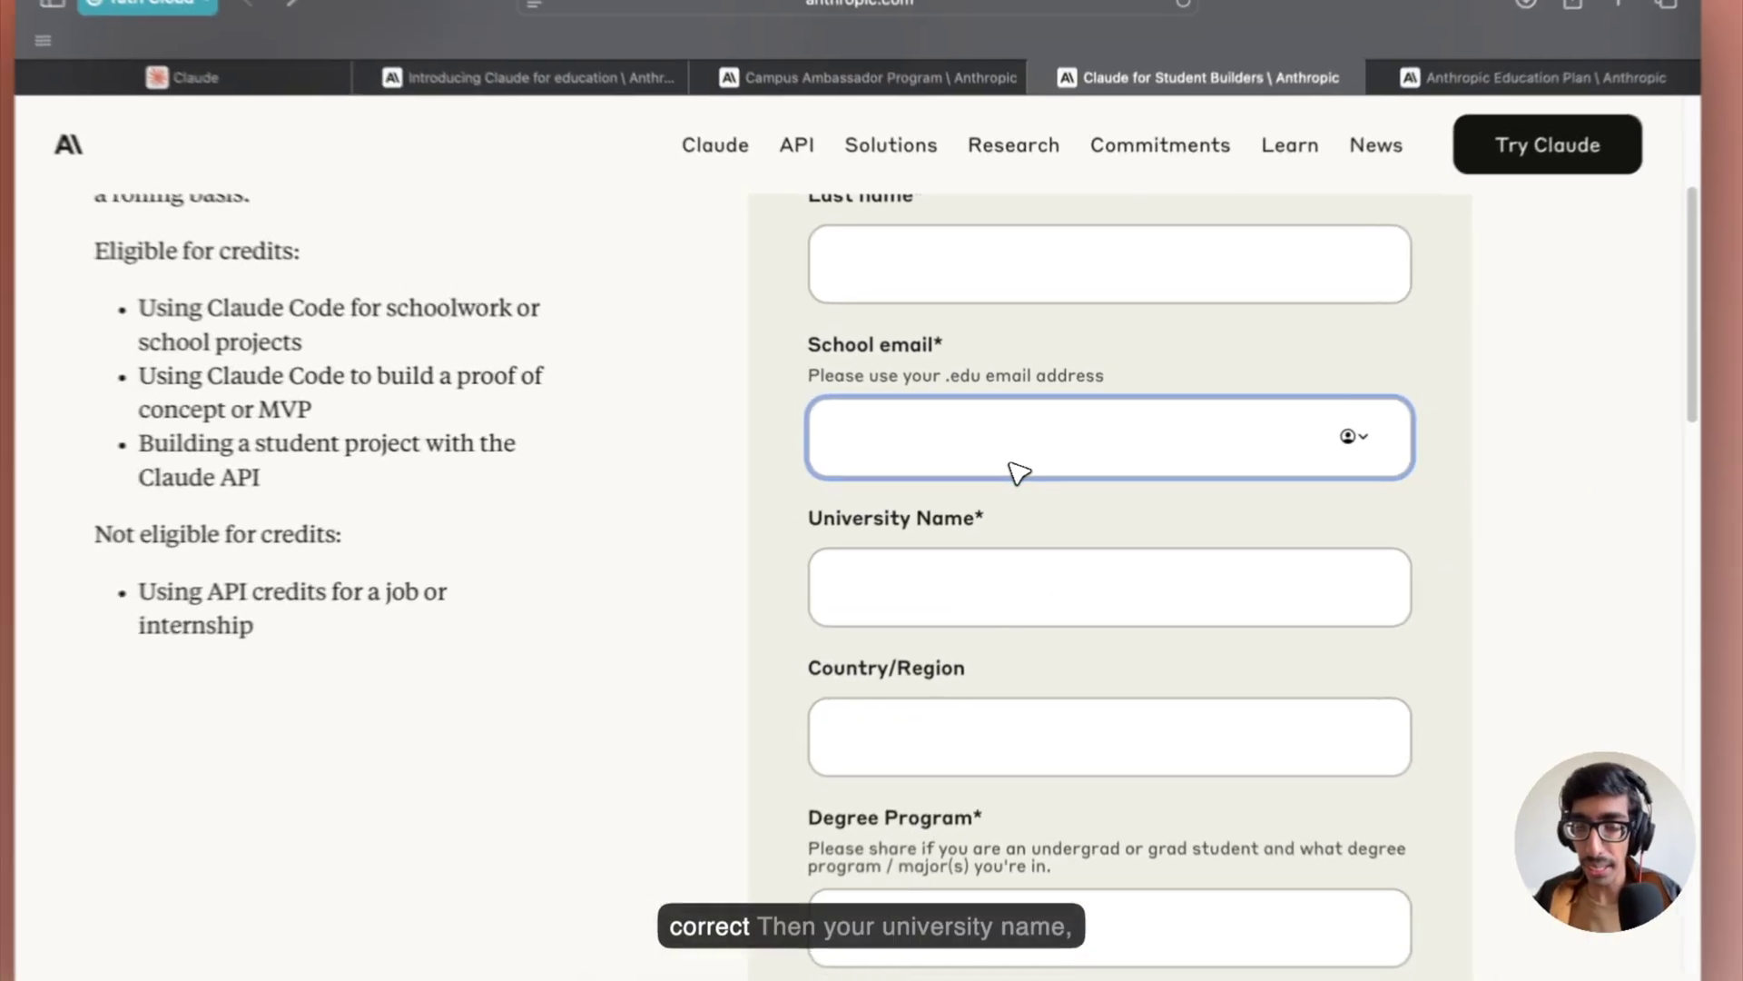
scroll(1022, 490, down, 5)
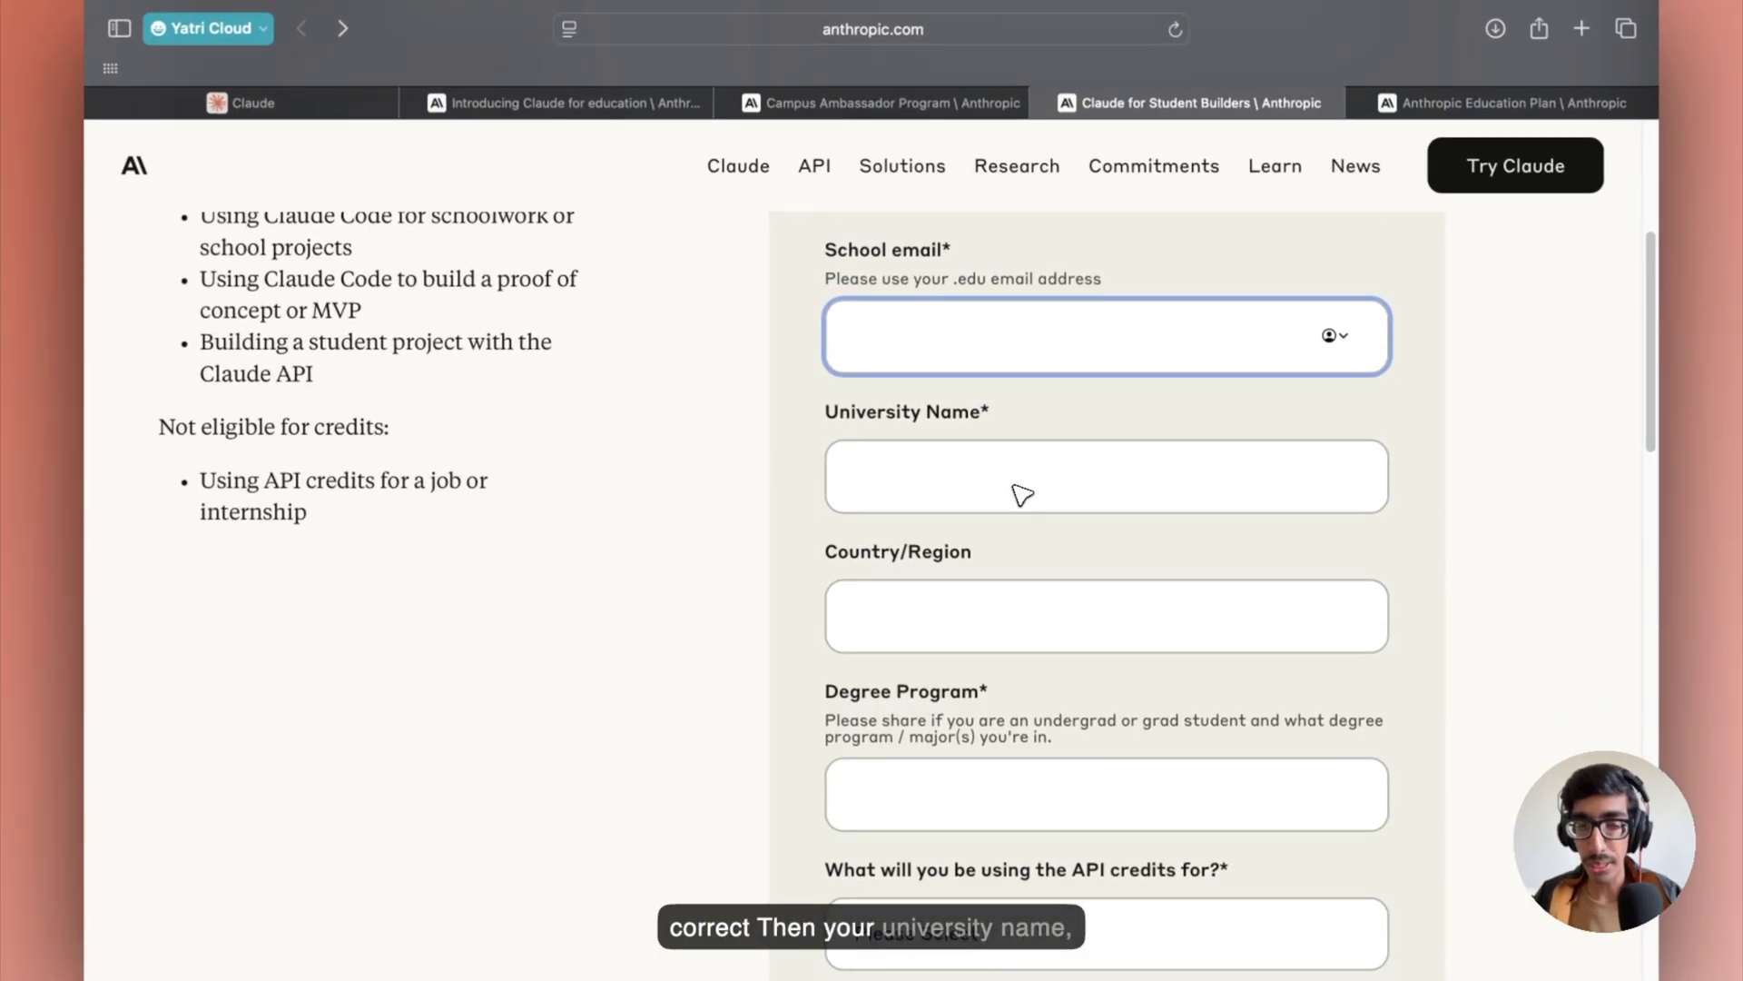
scroll(1022, 496, down, 3)
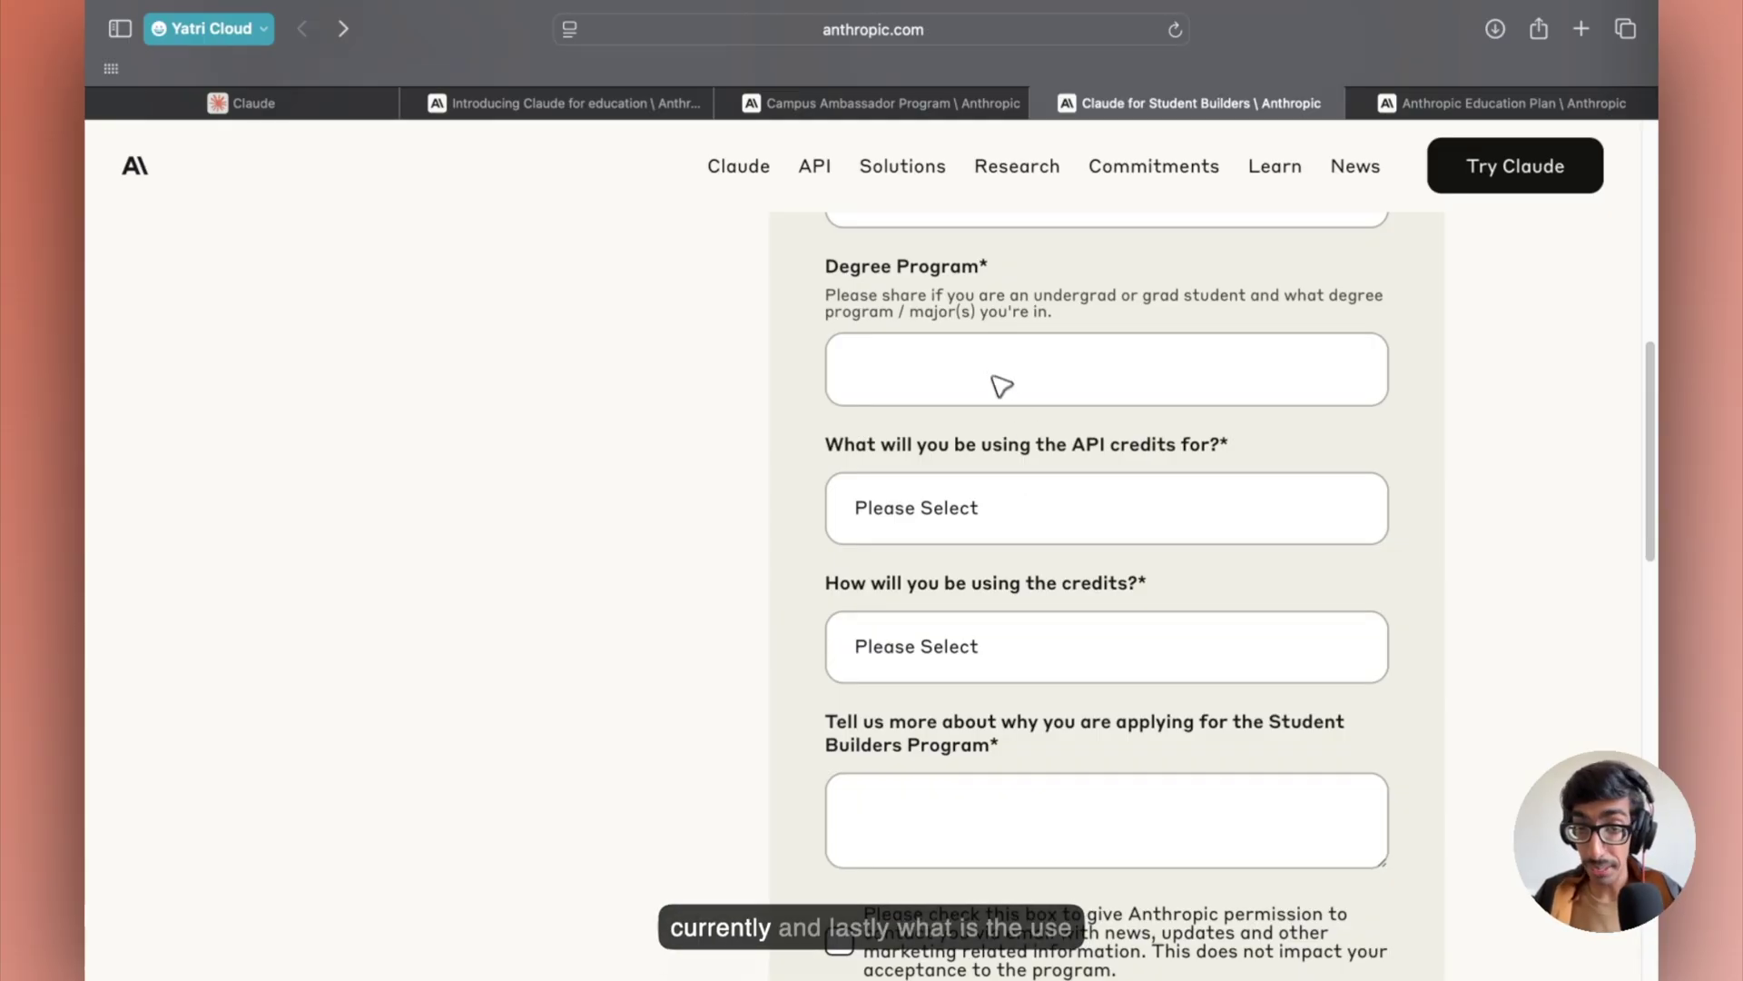
scroll(1012, 411, down, 1)
scroll(1007, 404, down, 2)
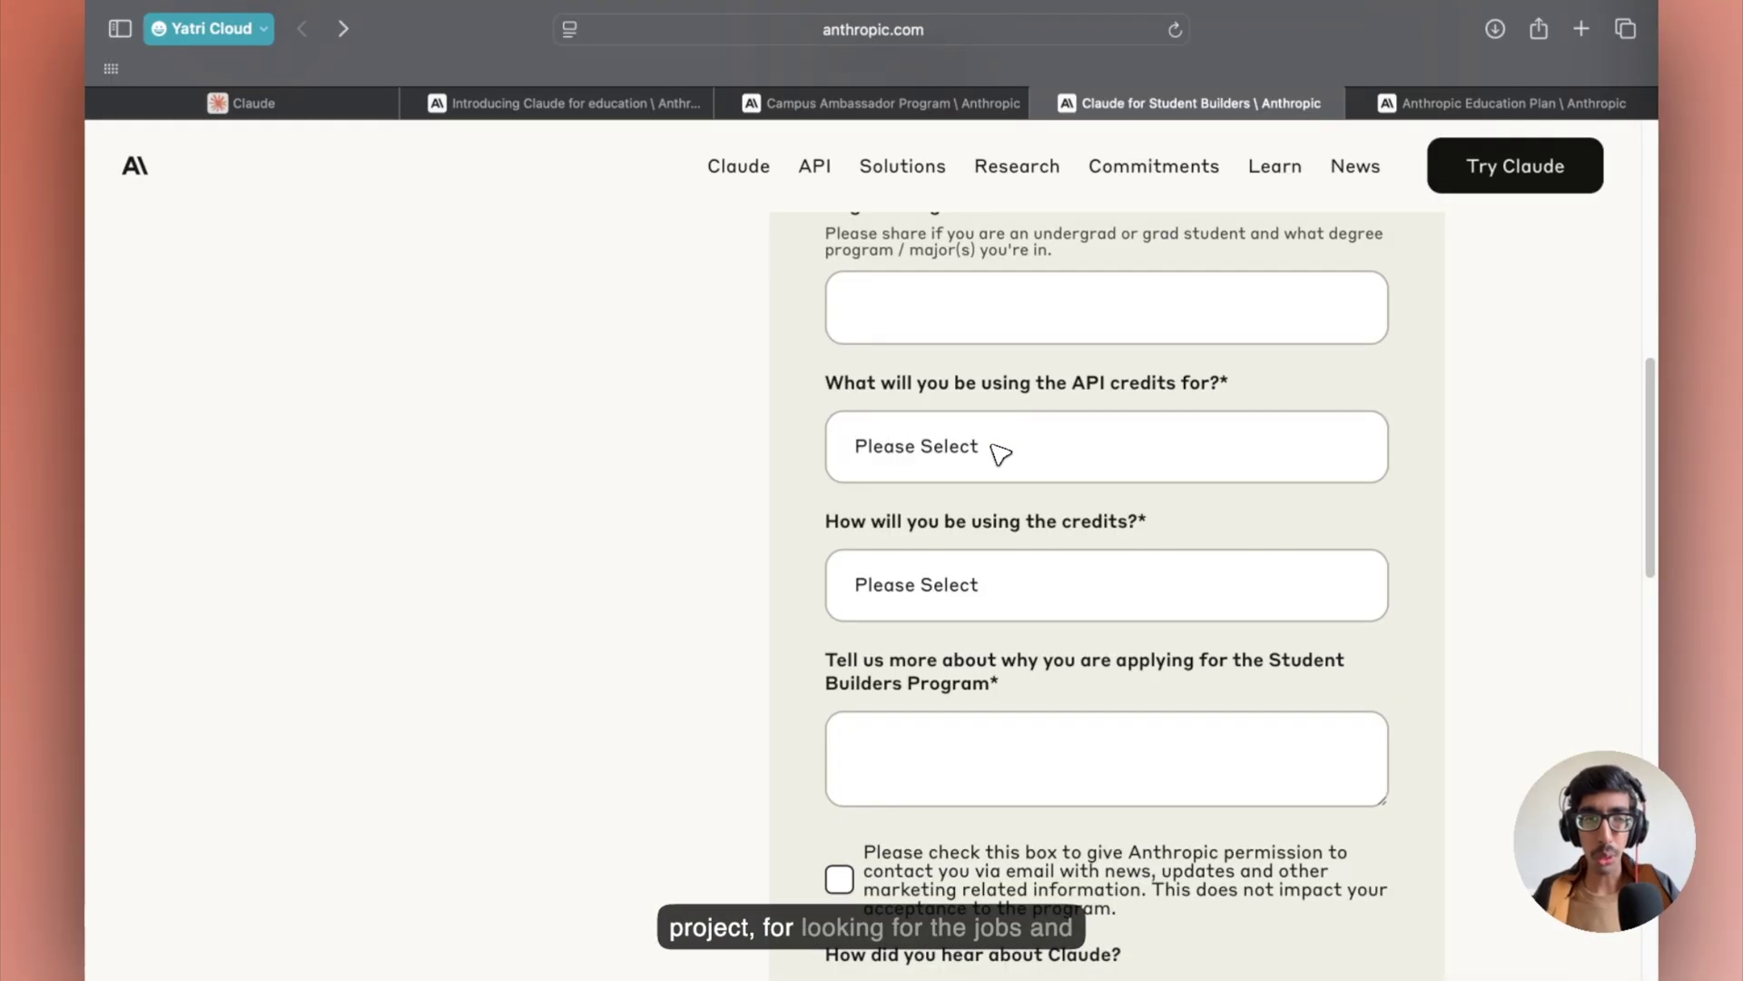
scroll(1001, 452, down, 3)
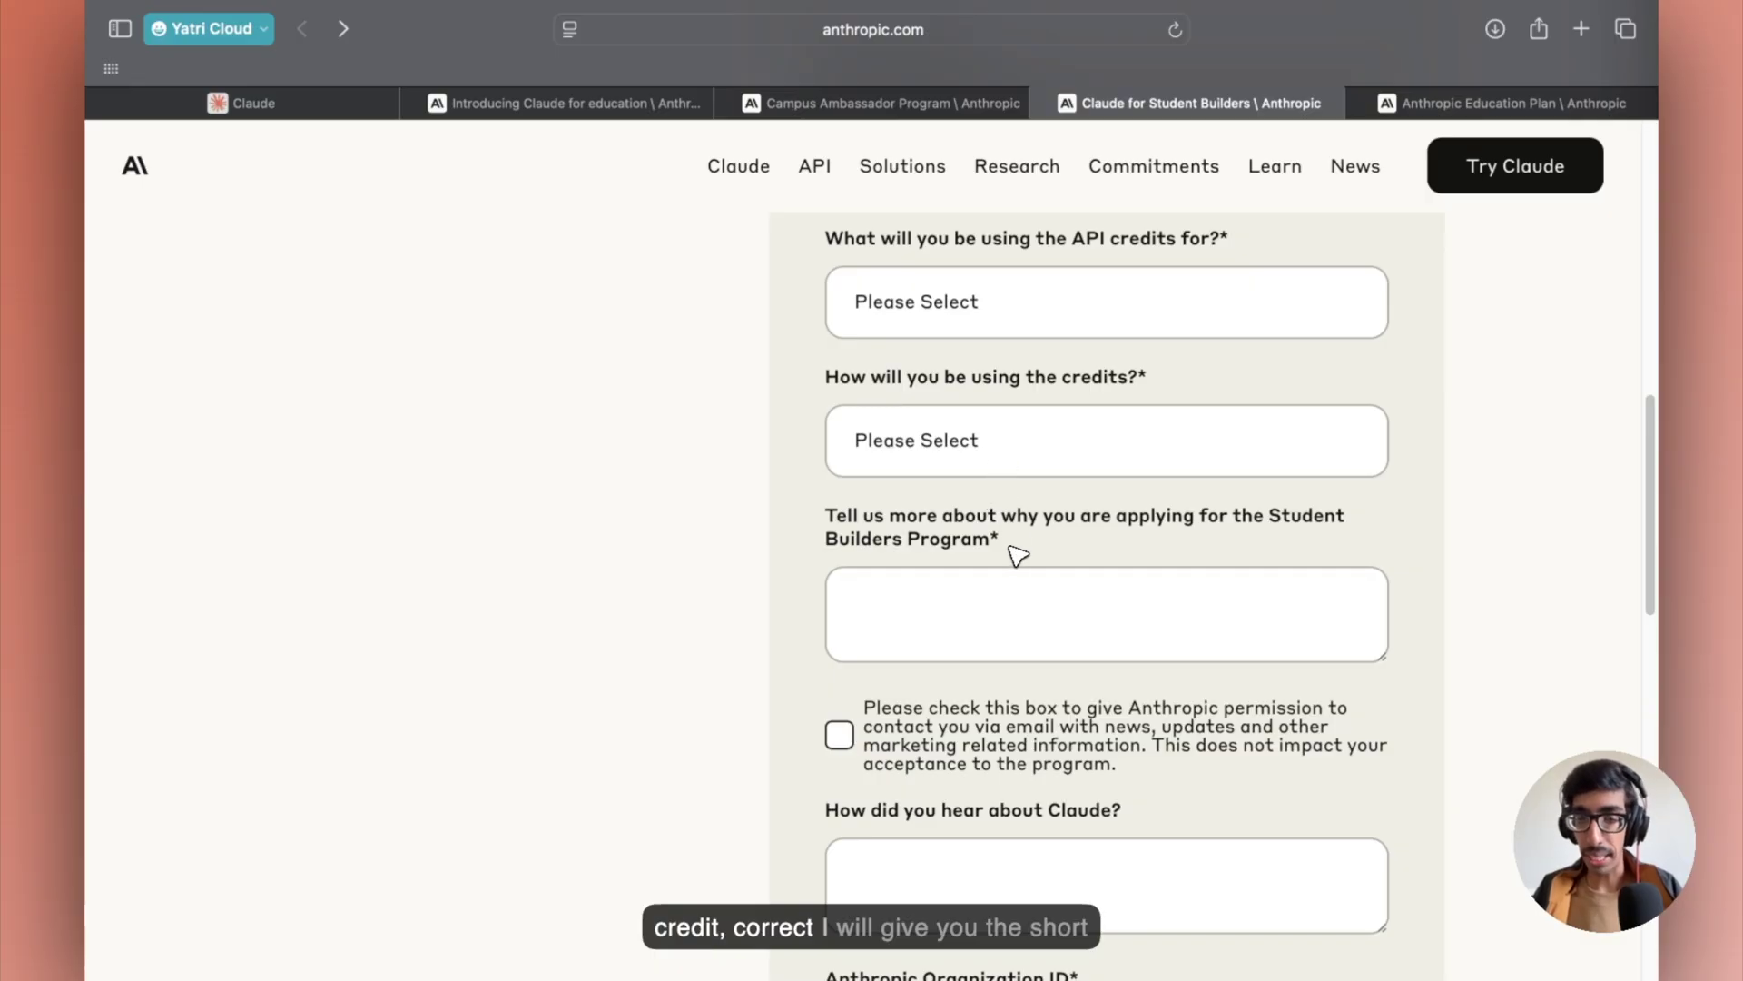
scroll(990, 565, down, 4)
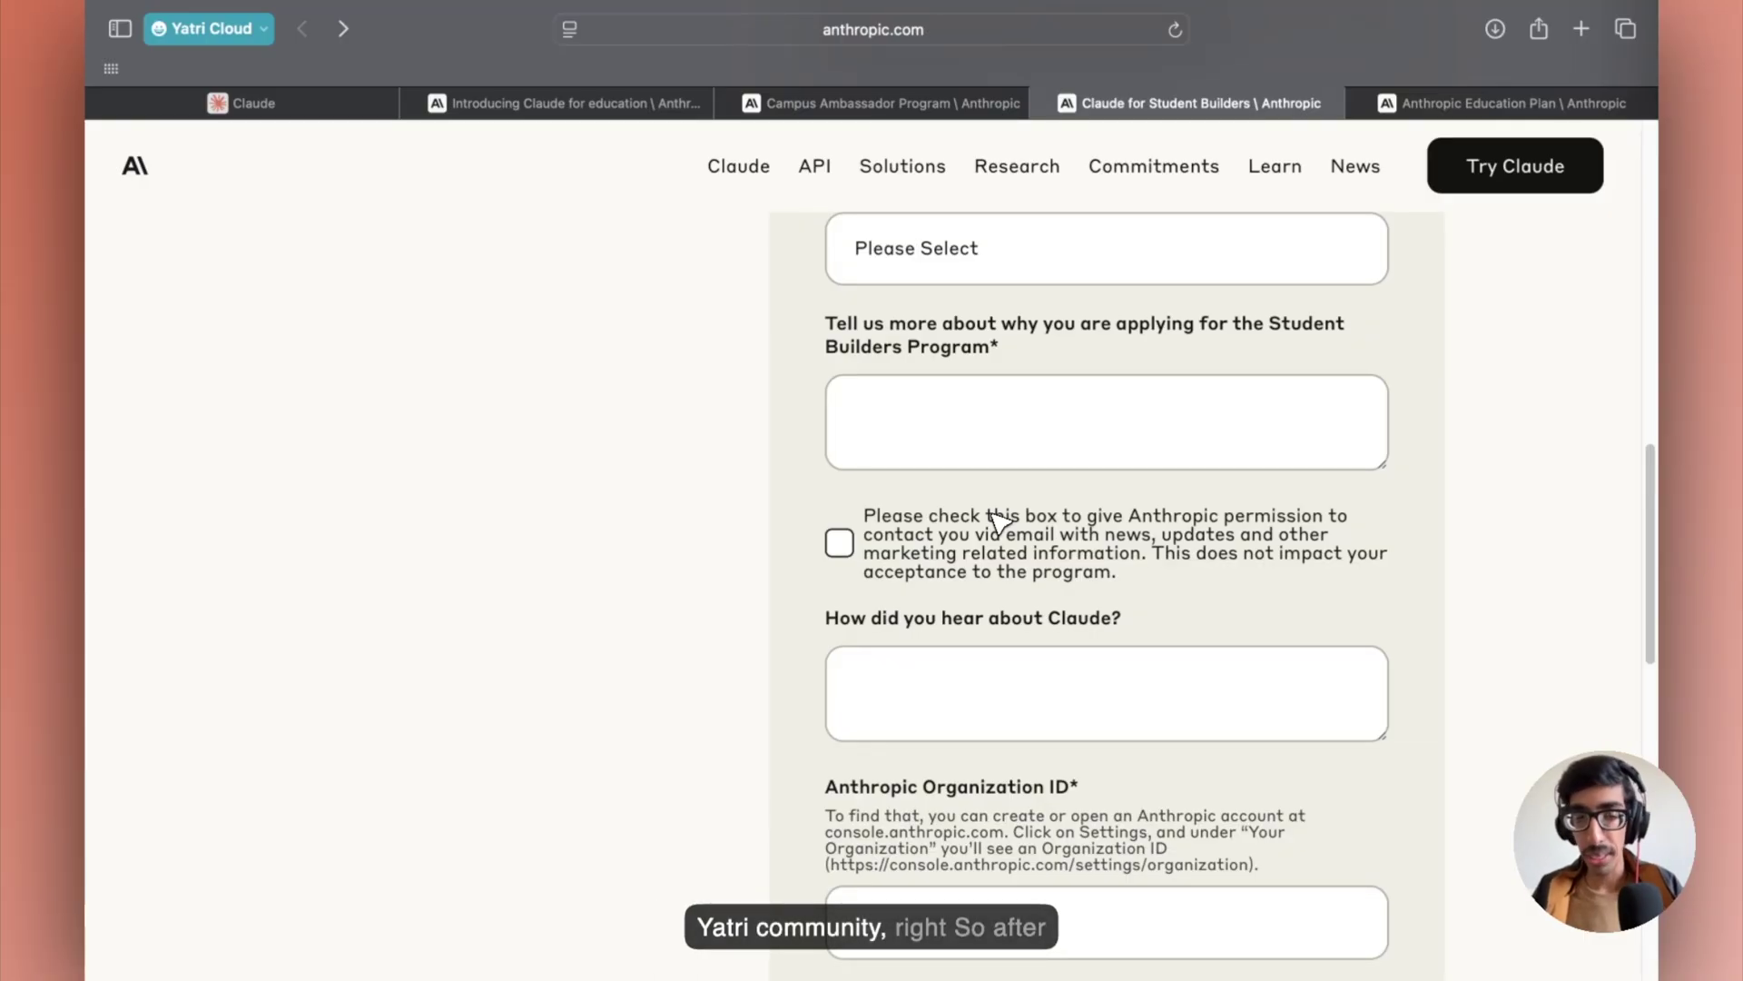
scroll(999, 519, down, 3)
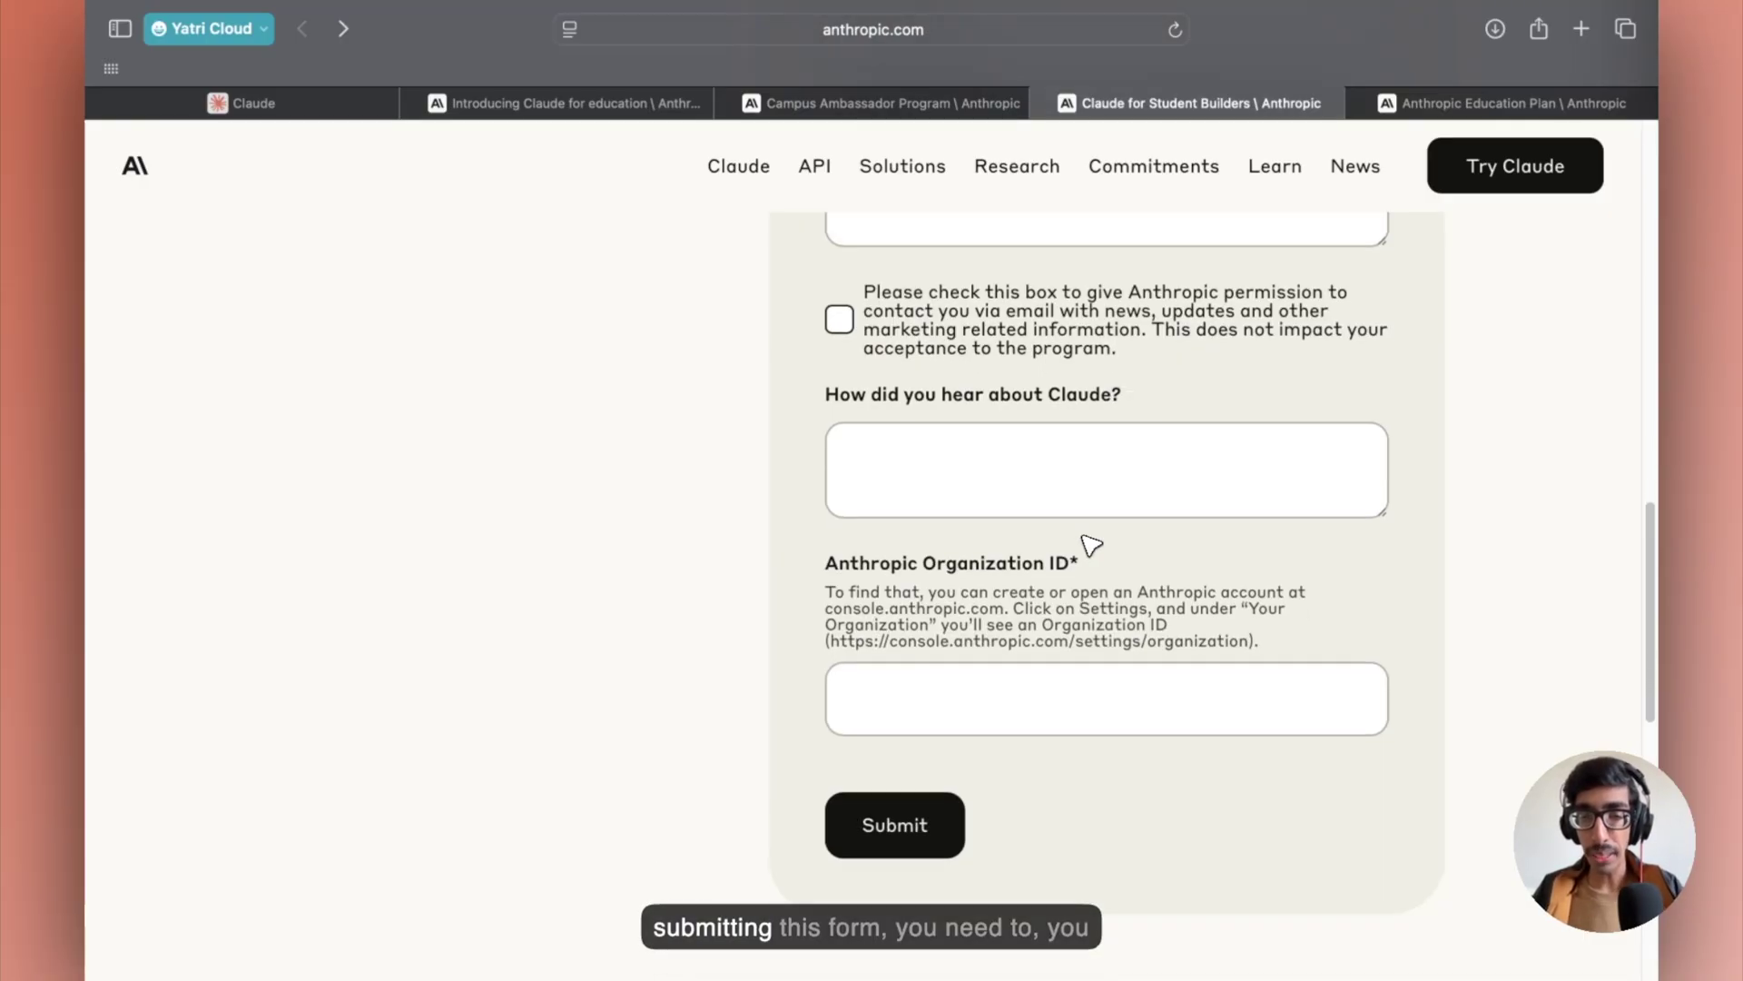
scroll(1090, 545, down, 2)
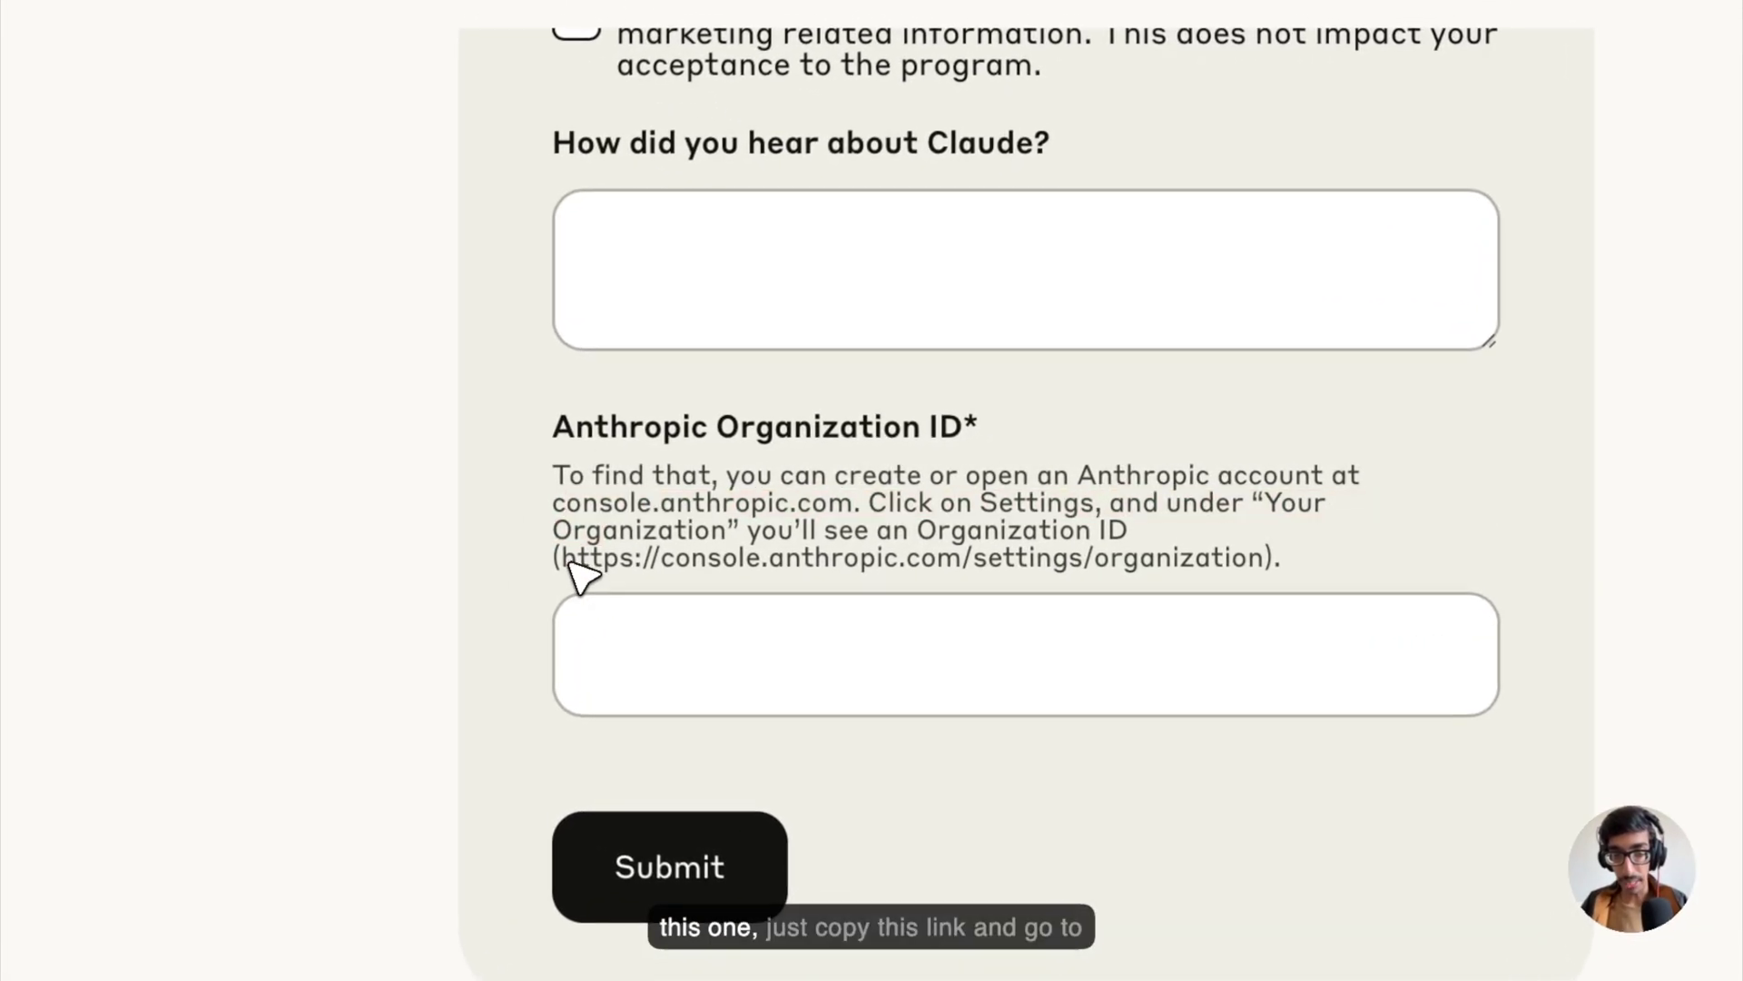
Load the copied console.anthropic.com/settings/organization link in a new tab
drag(567, 561, 1267, 558)
key(super+c)
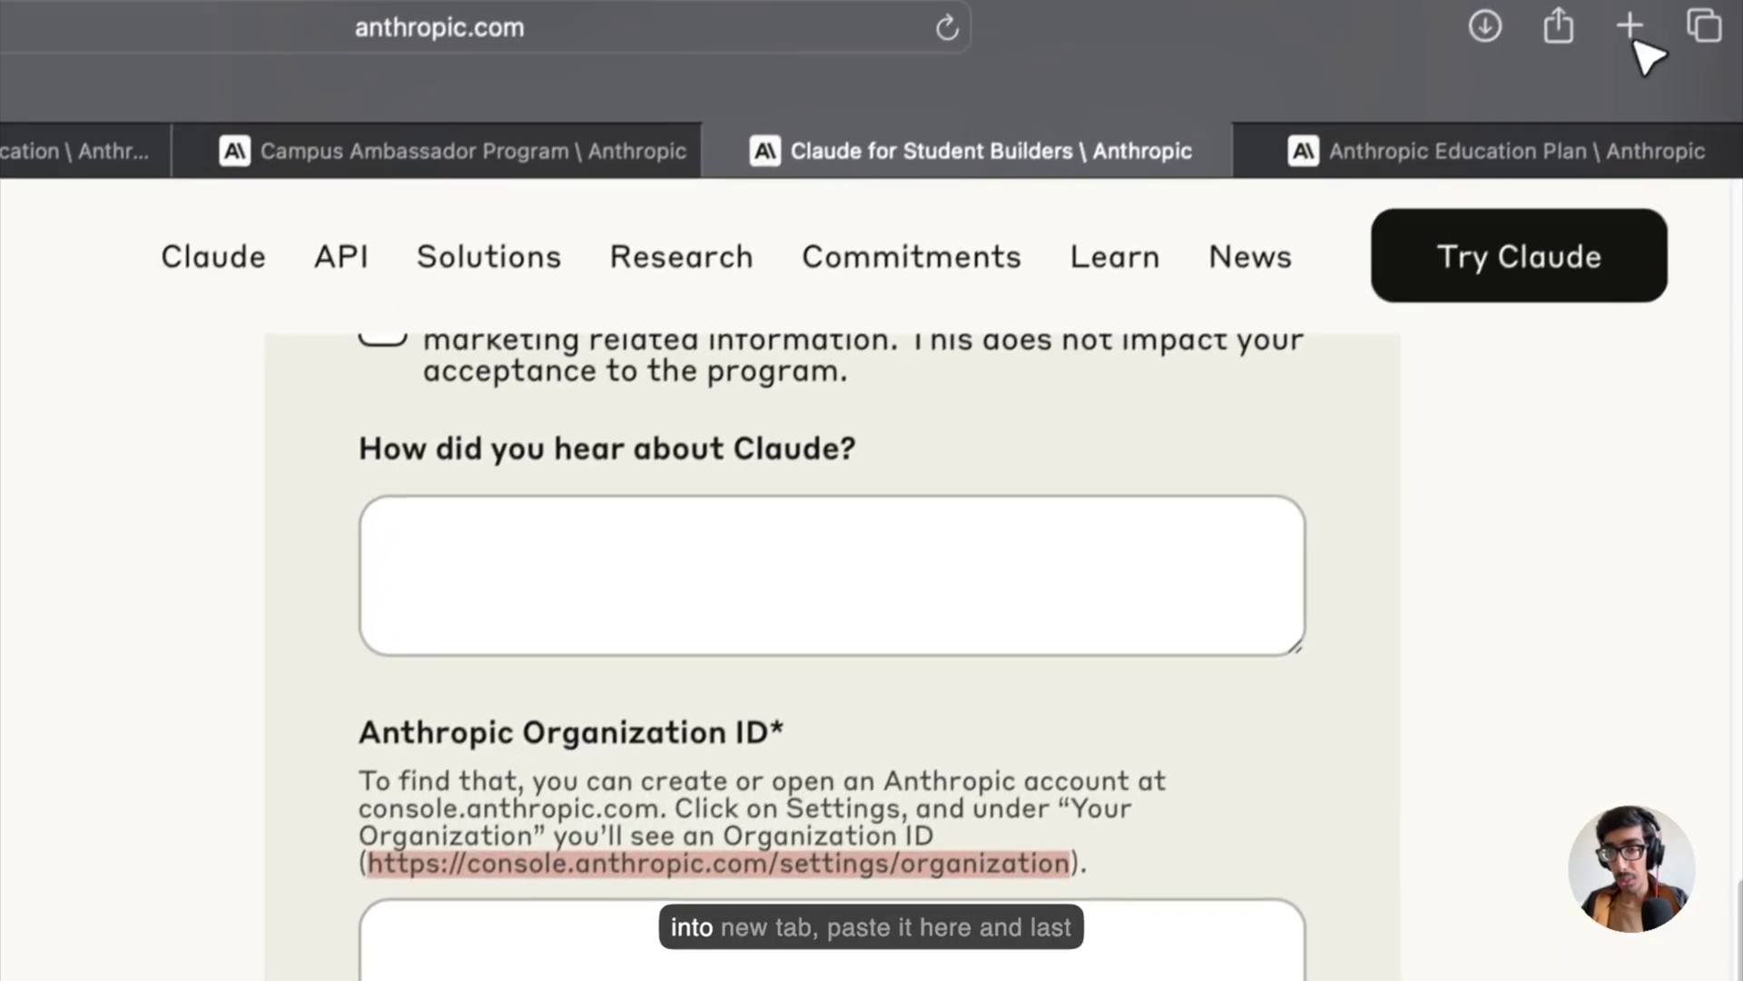
click(1635, 35)
key(super+v)
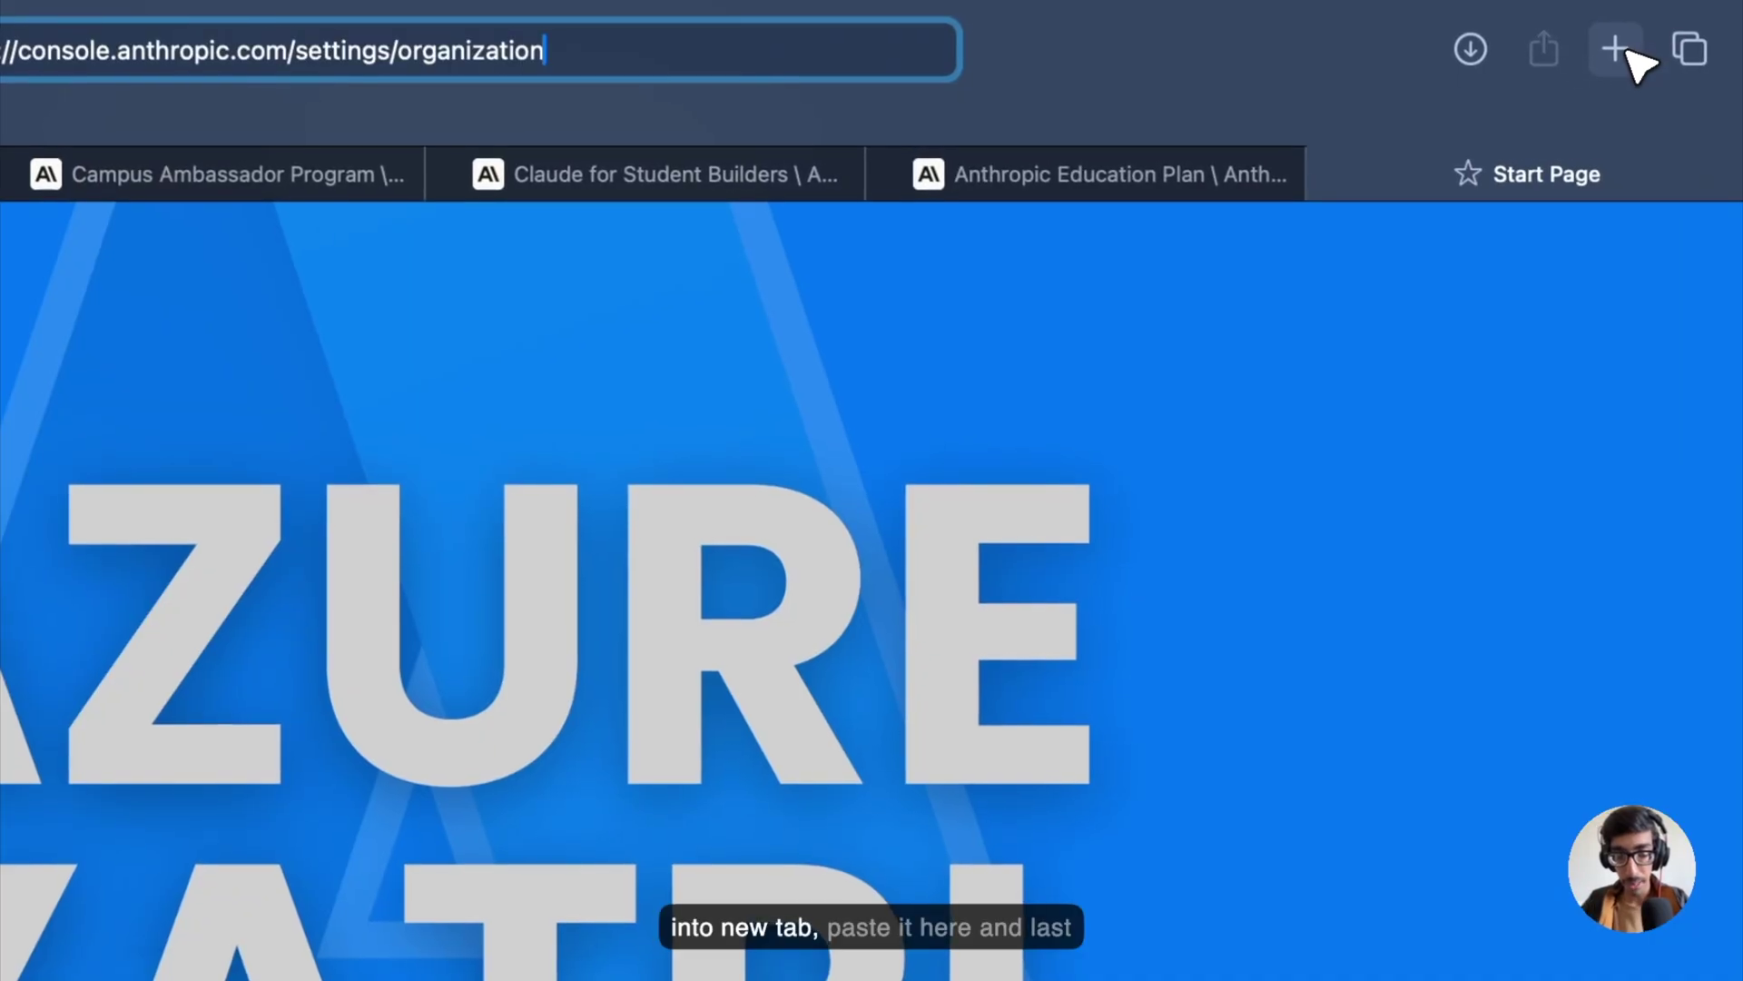
key(Return)
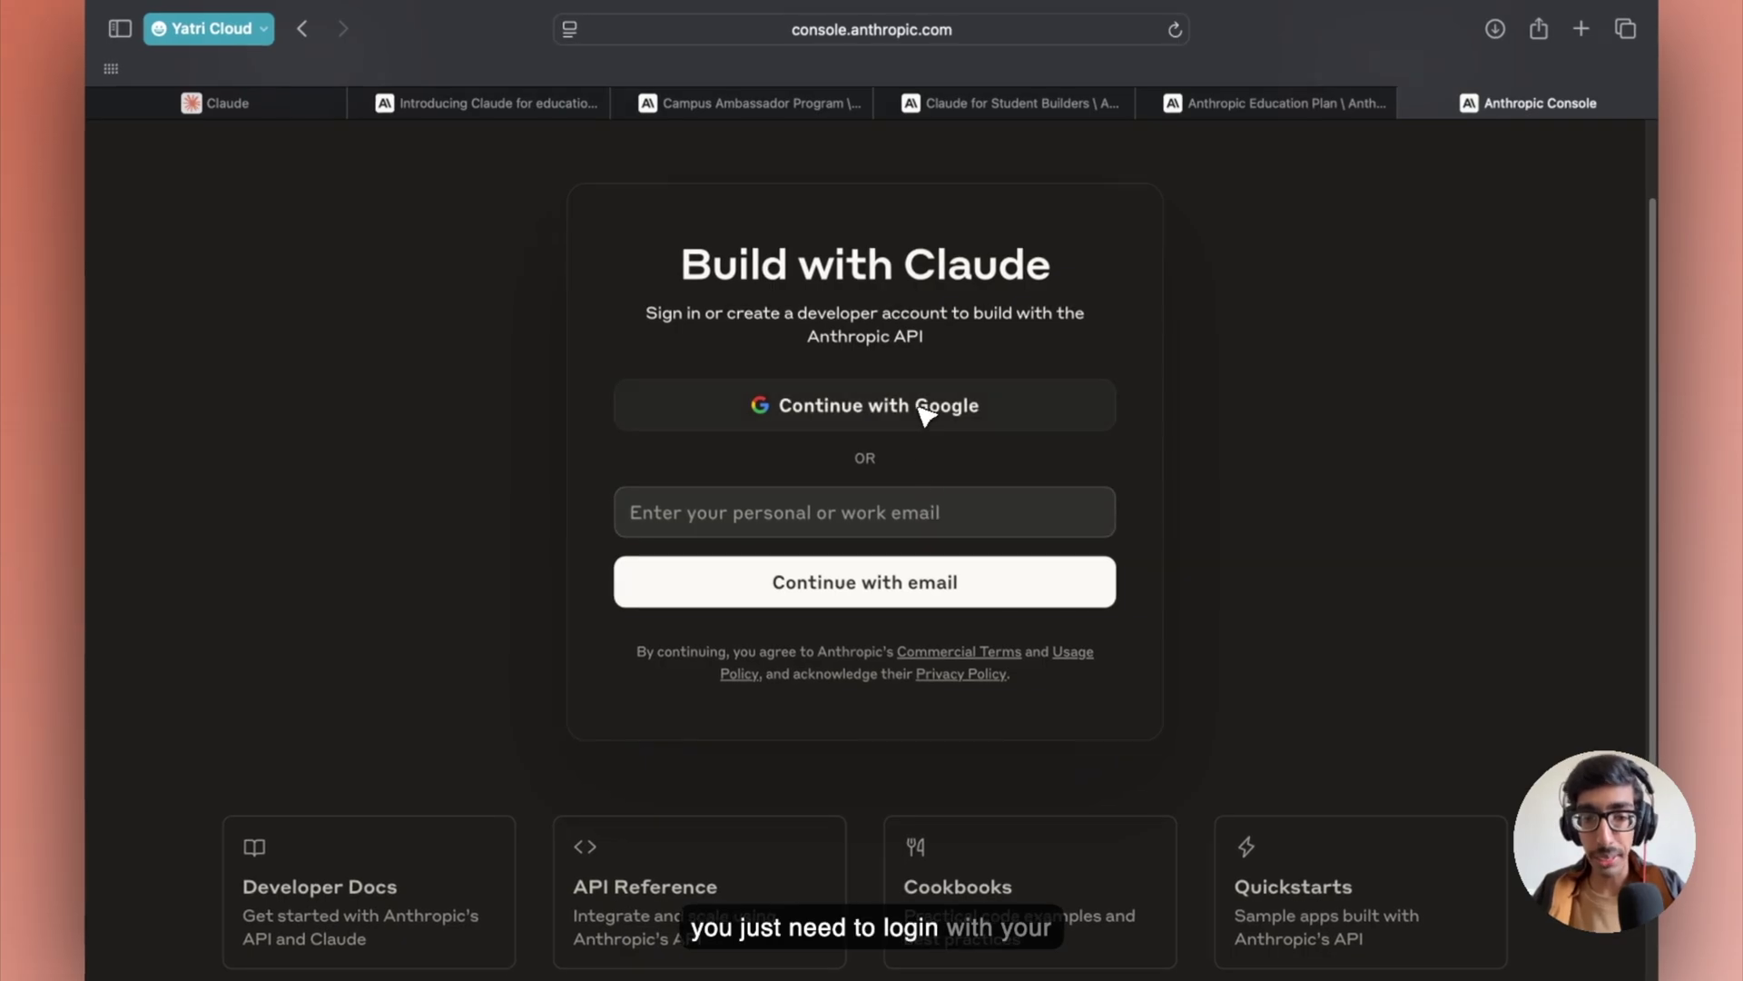
Sign in to Anthropic Console with Google
scroll(942, 553, down, 5)
scroll(946, 506, up, 3)
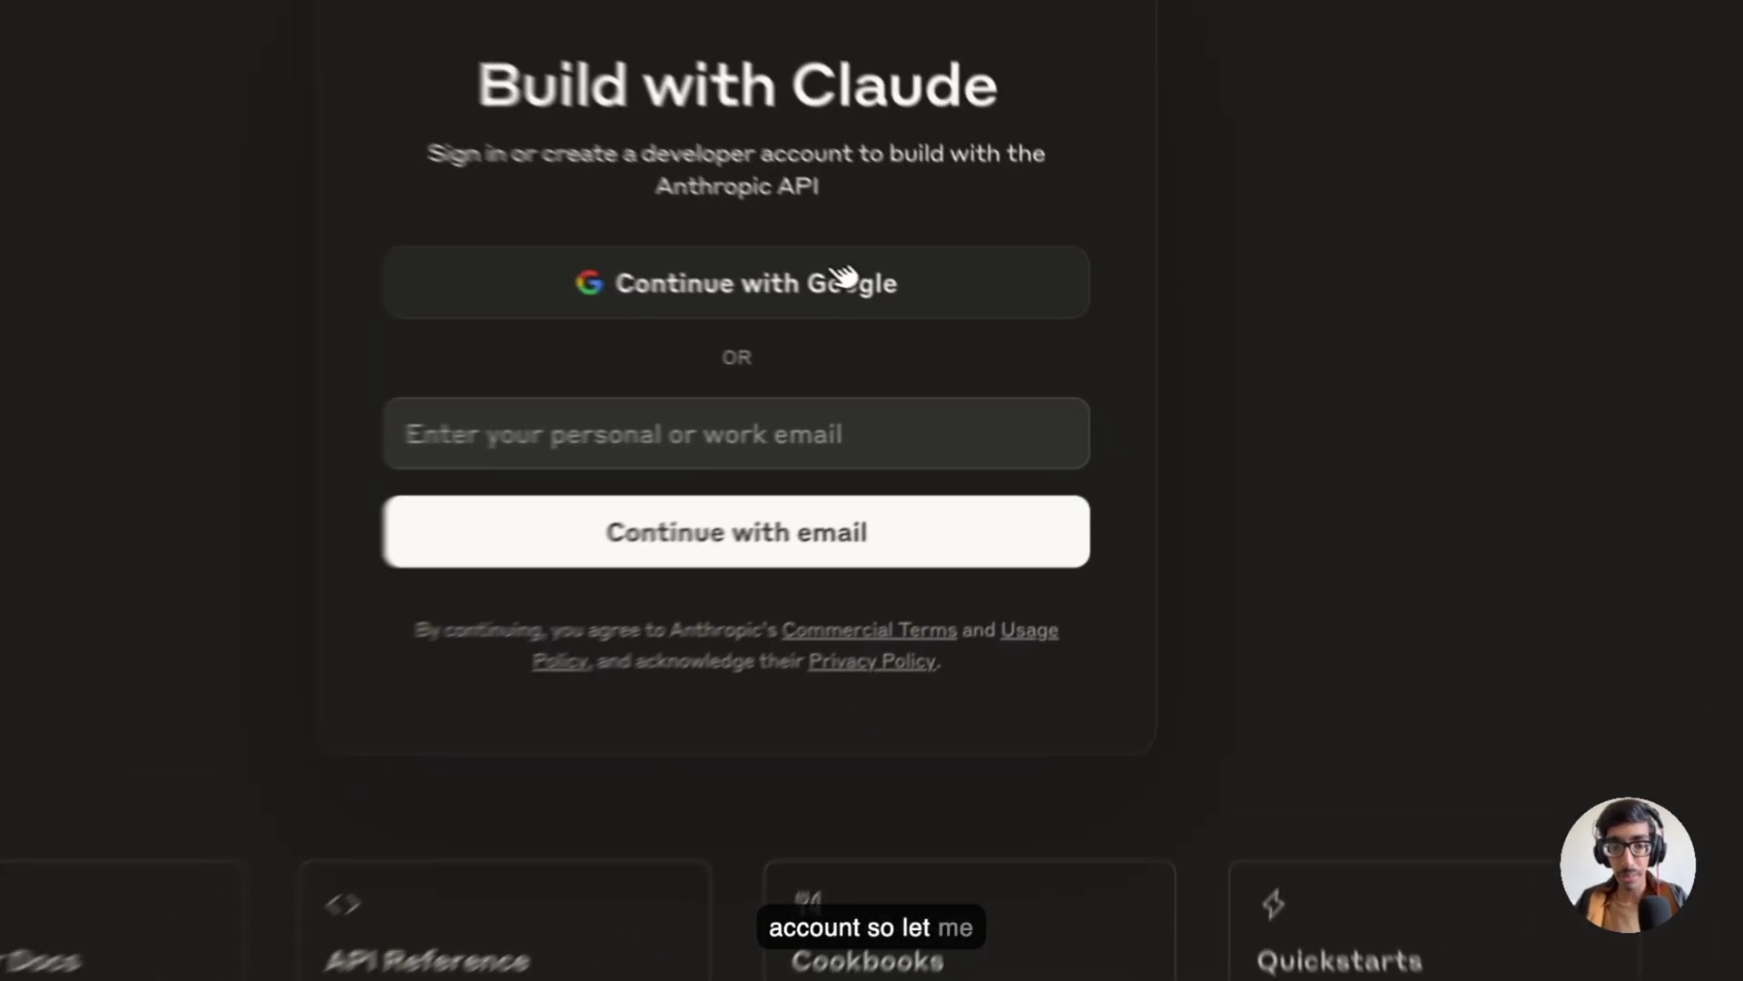
click(942, 318)
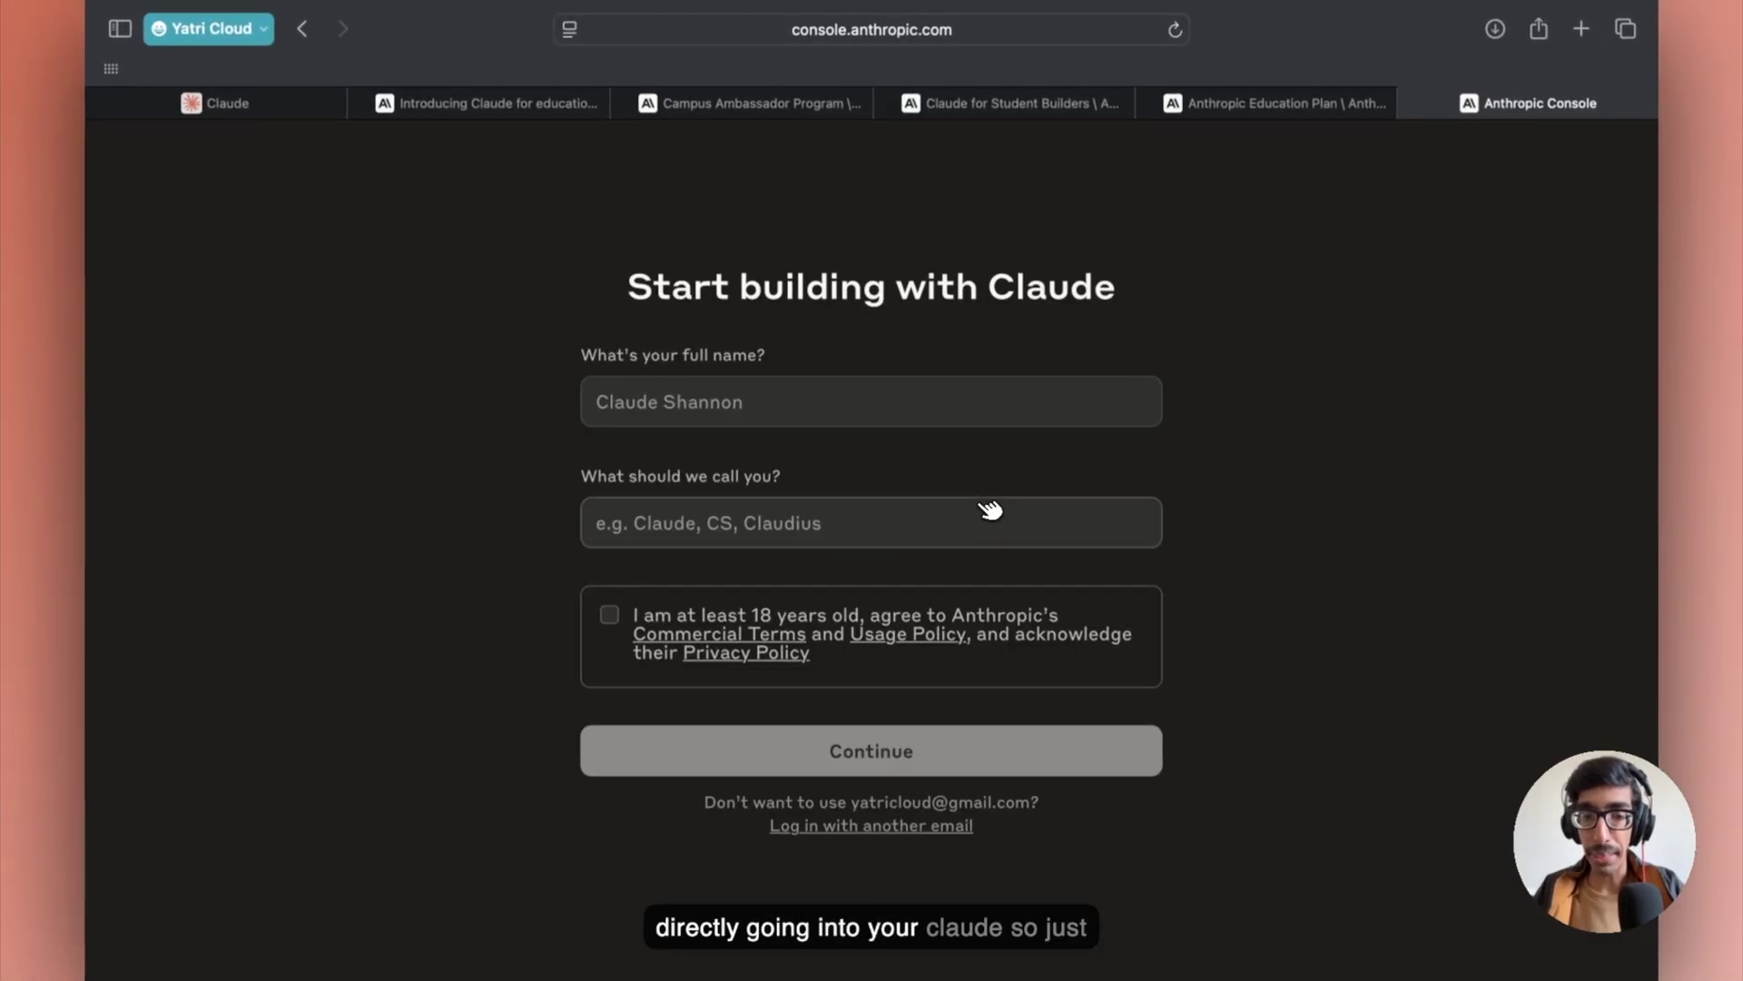
Enter the account holder's full name, accept the 18+ and terms statement, and continue
click(808, 419)
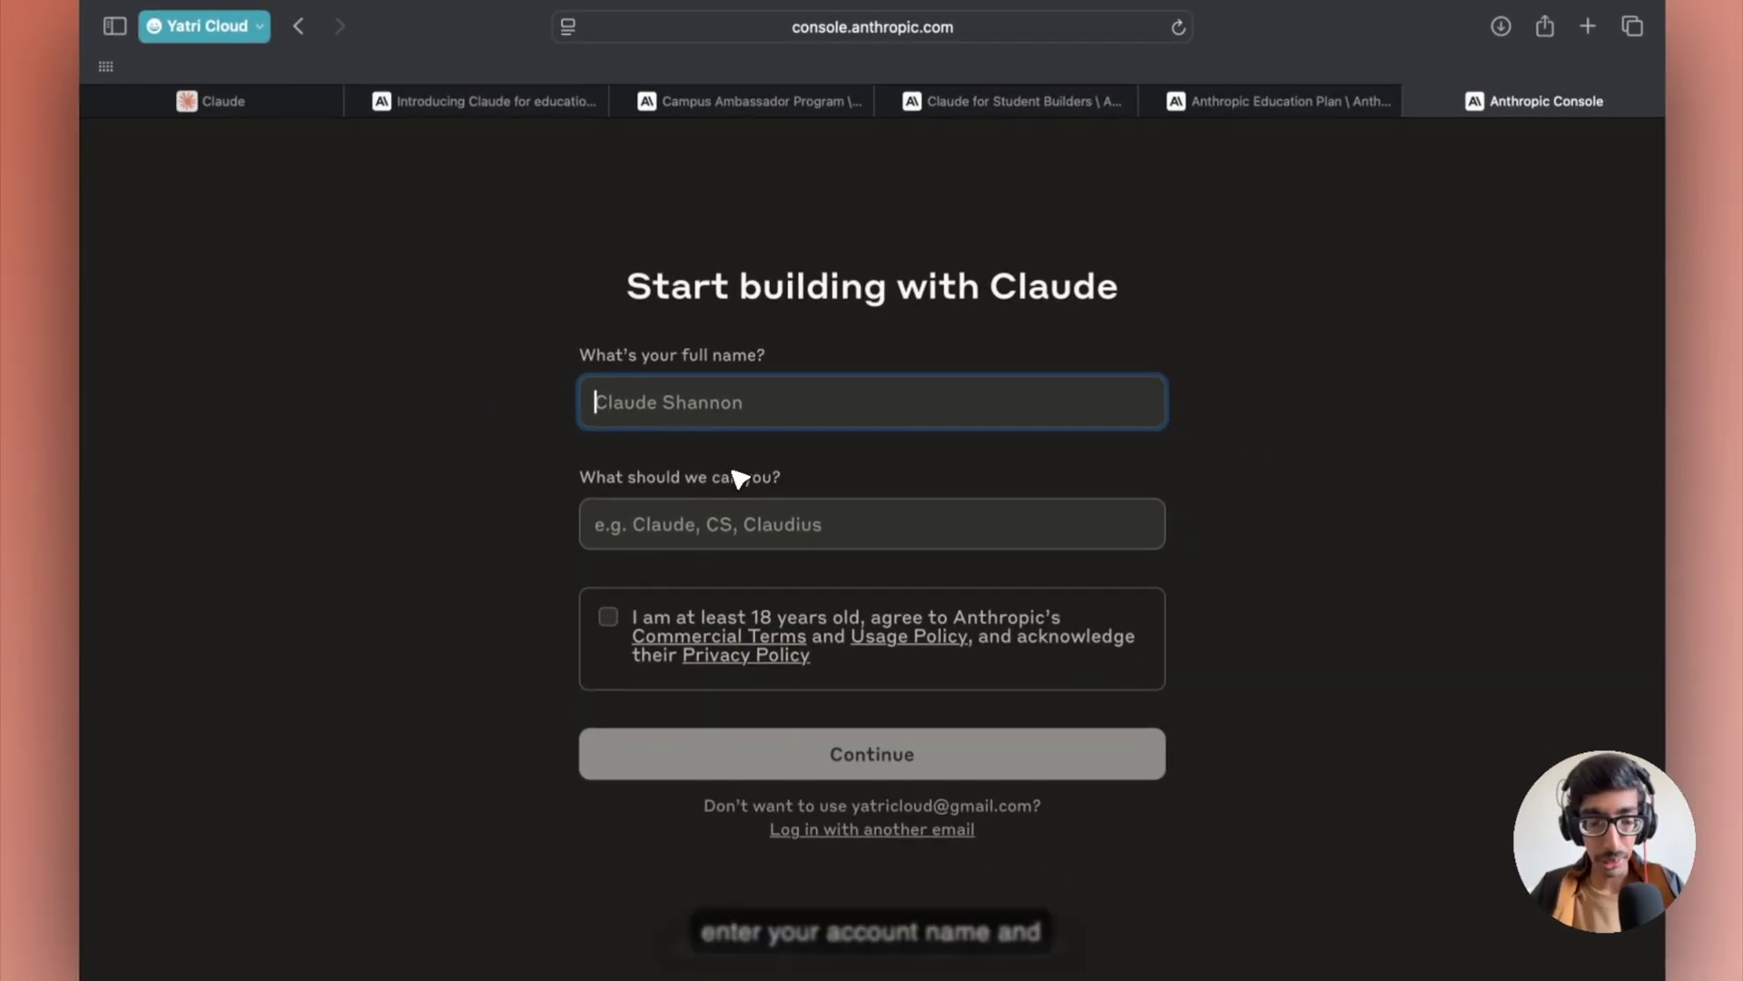
text(Yatha)
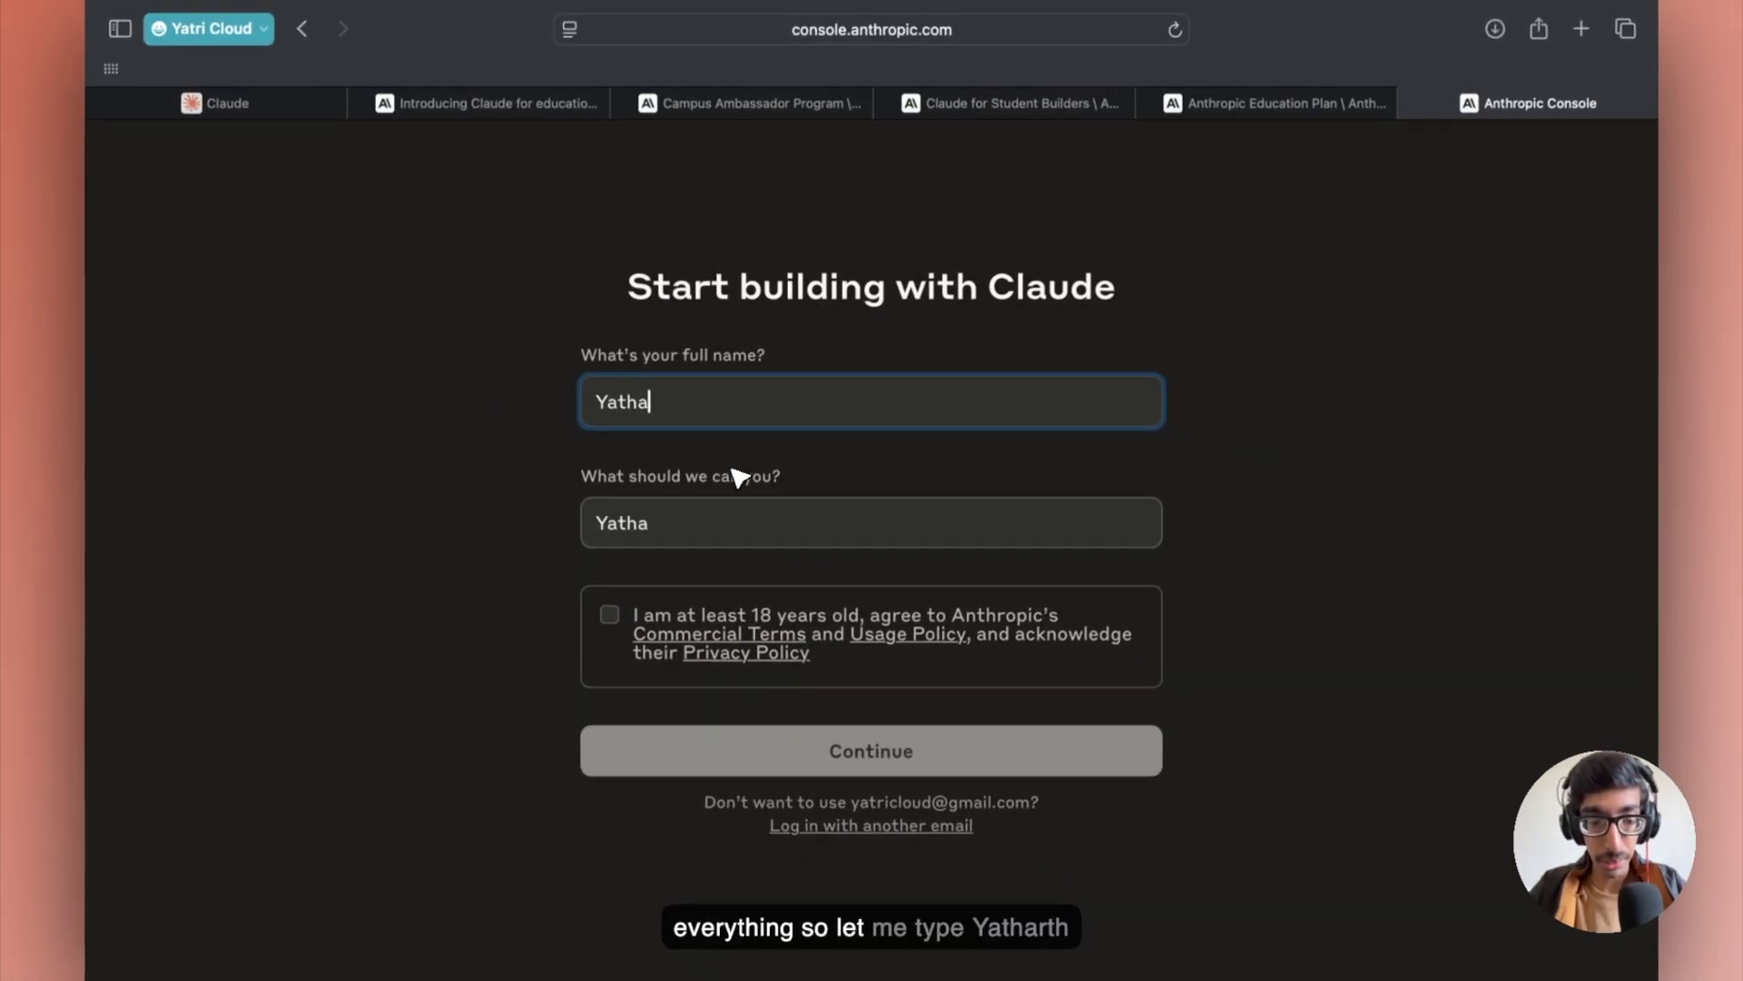
text(rth Chauhan)
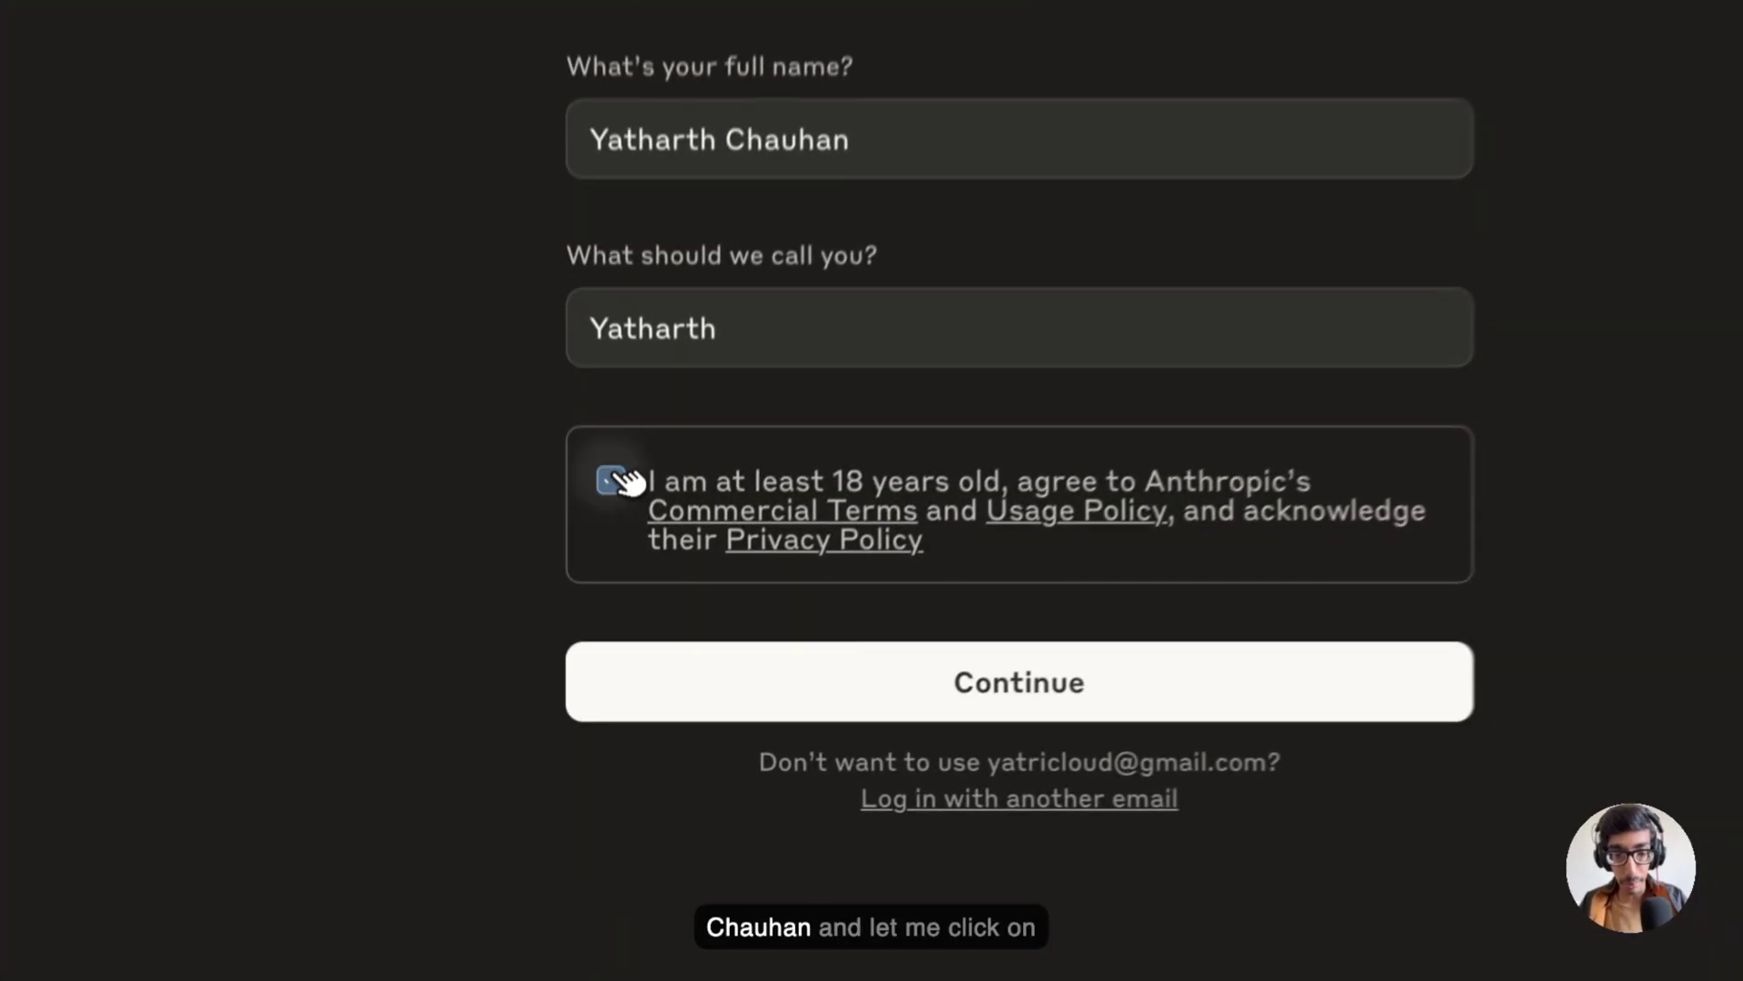
click(609, 615)
click(811, 754)
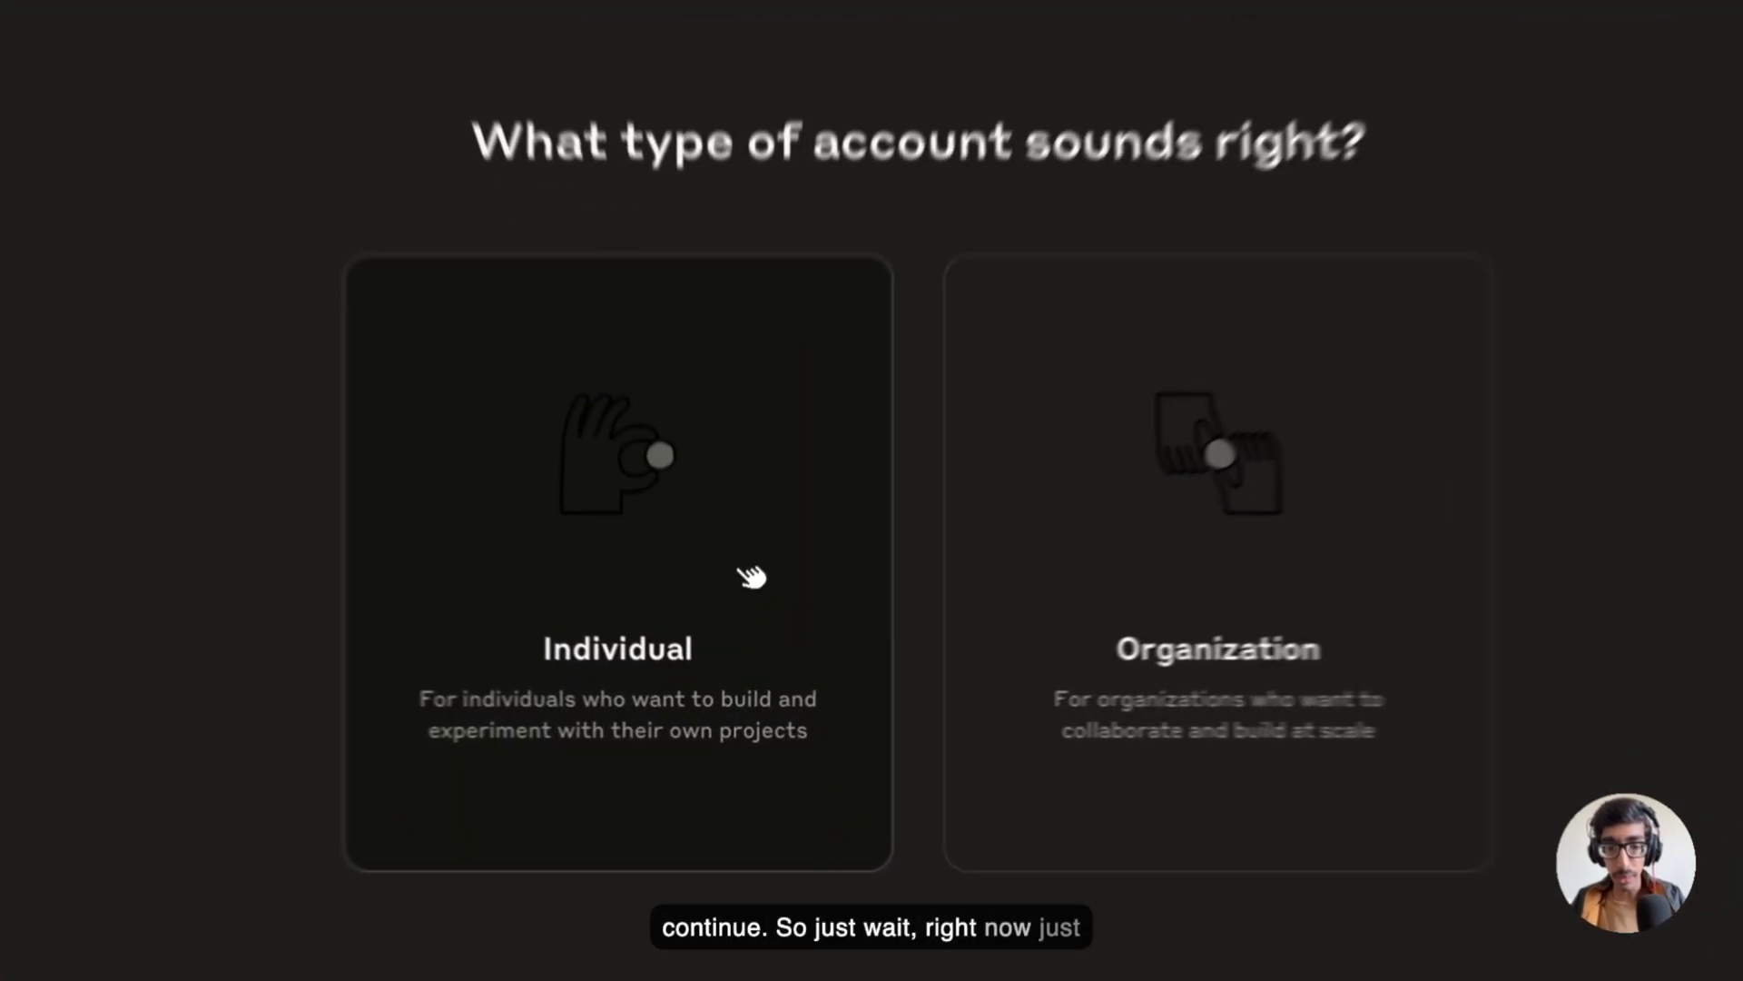
Choose an Individual account and paste its Organization ID into the Student Builders form's ID field
click(750, 574)
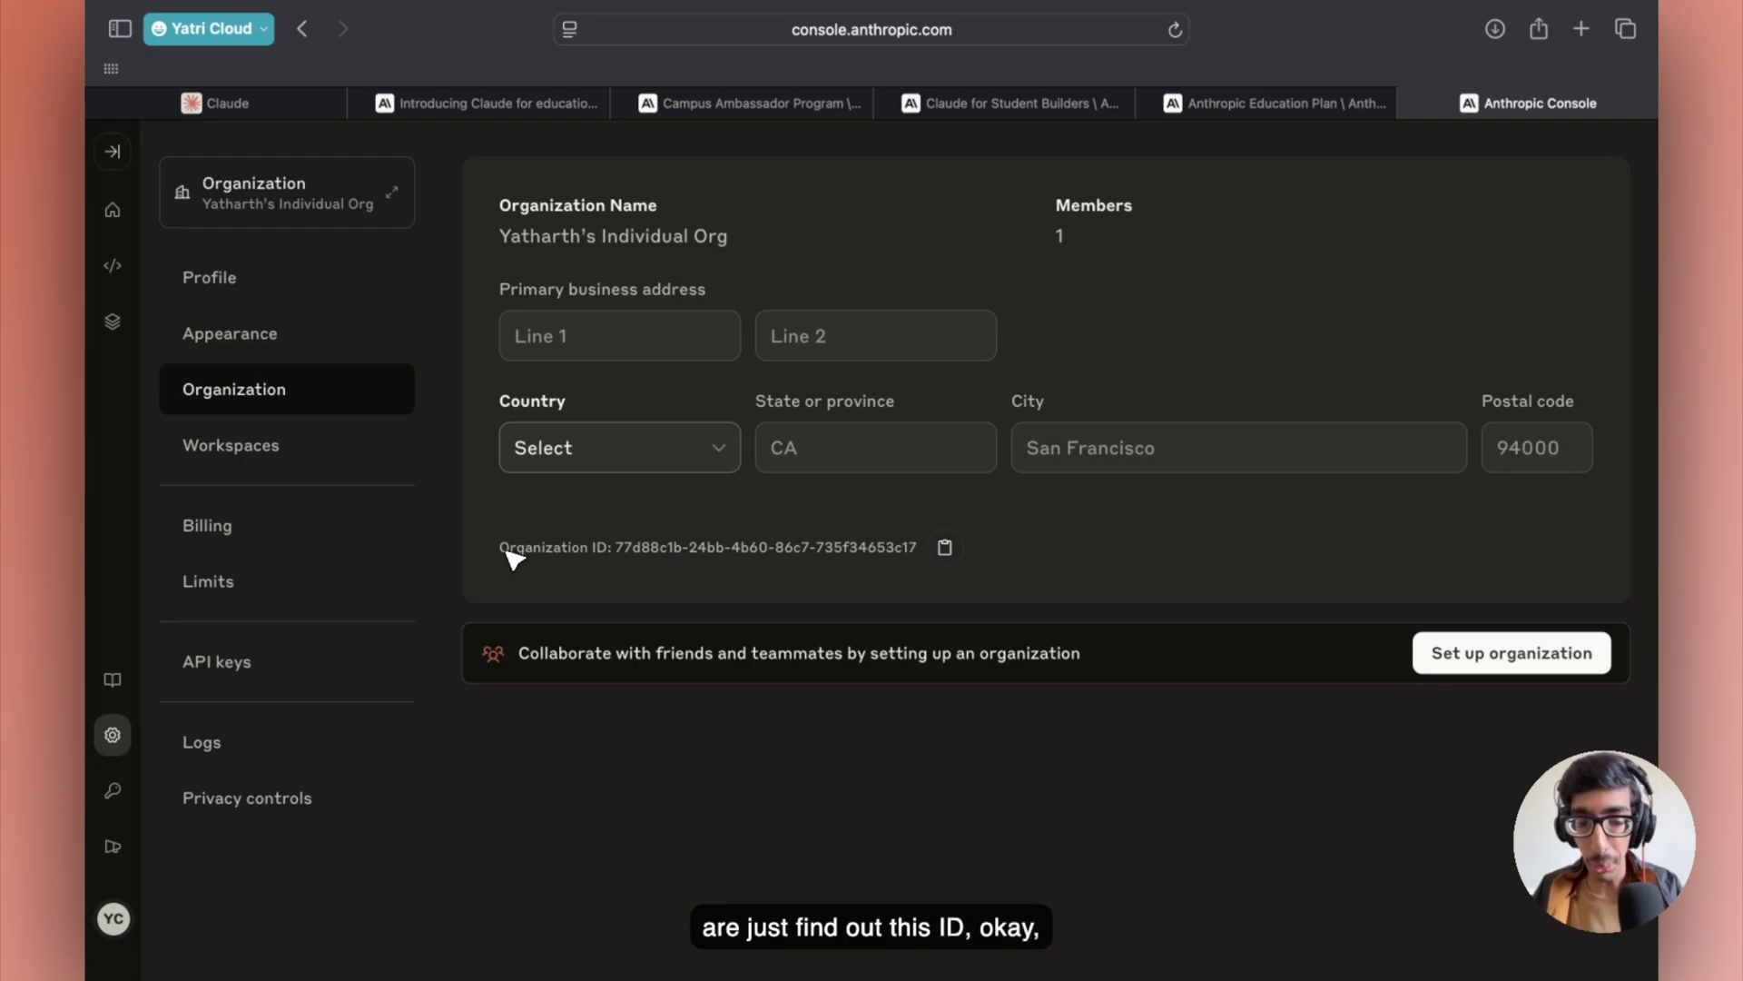
click(945, 546)
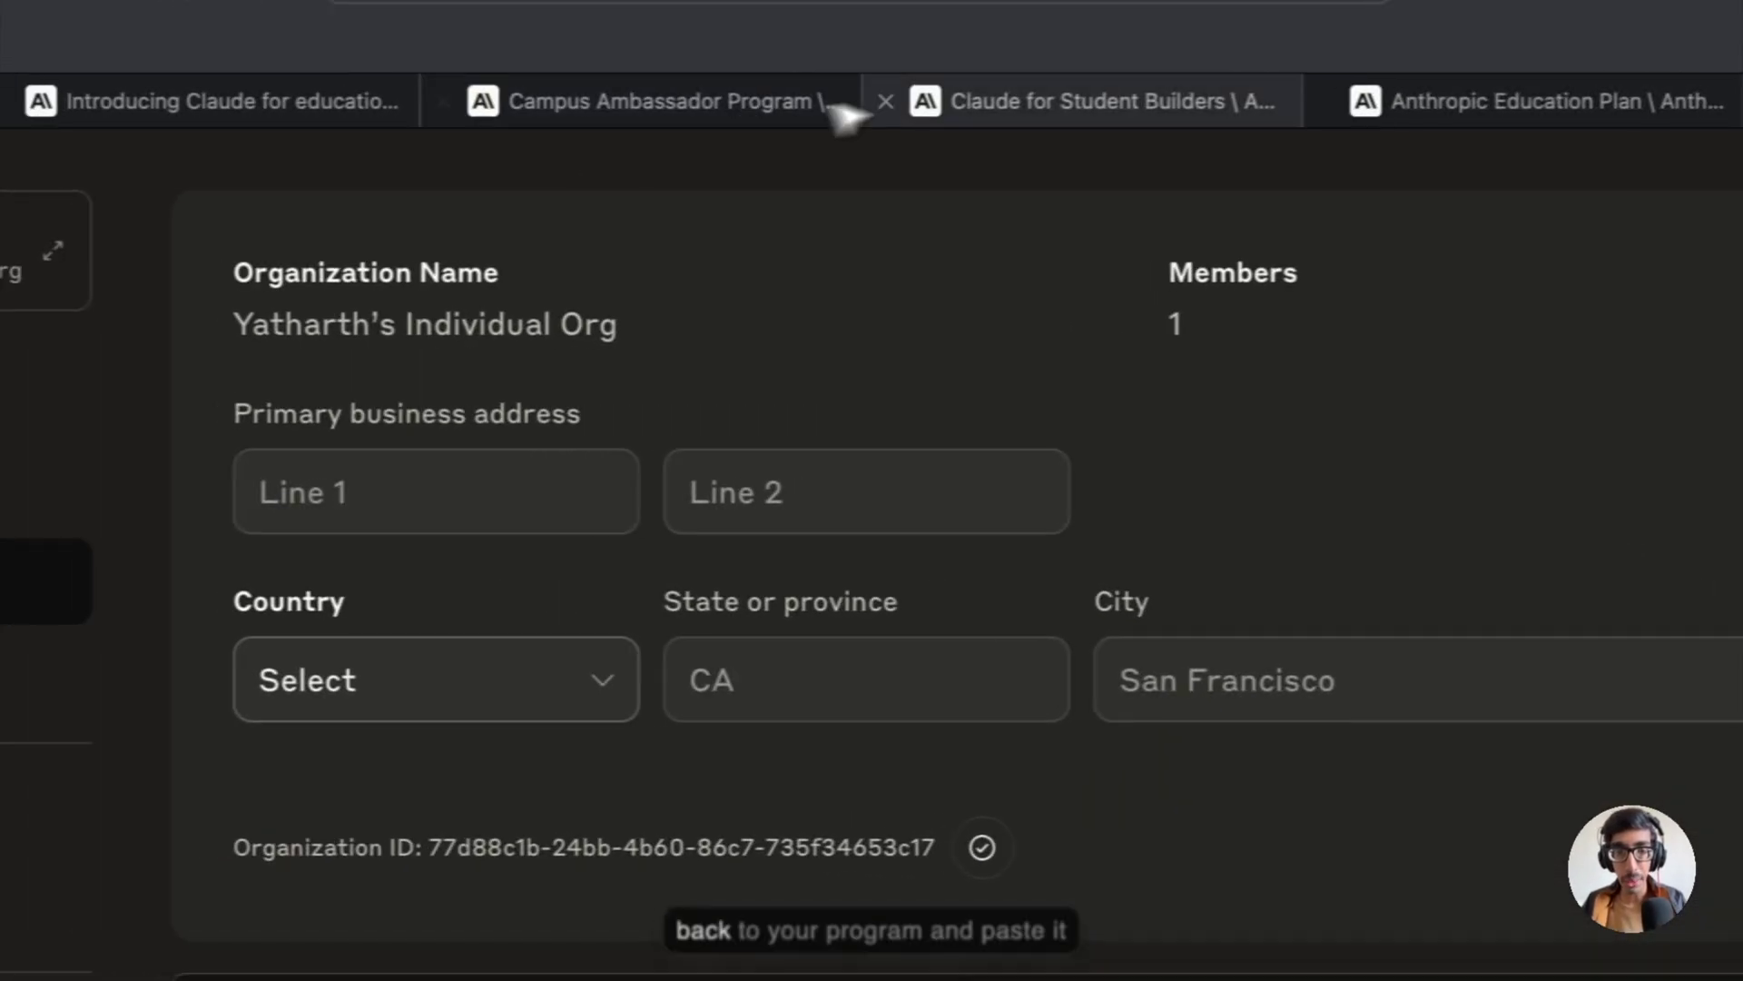
click(940, 105)
scroll(999, 617, down, 5)
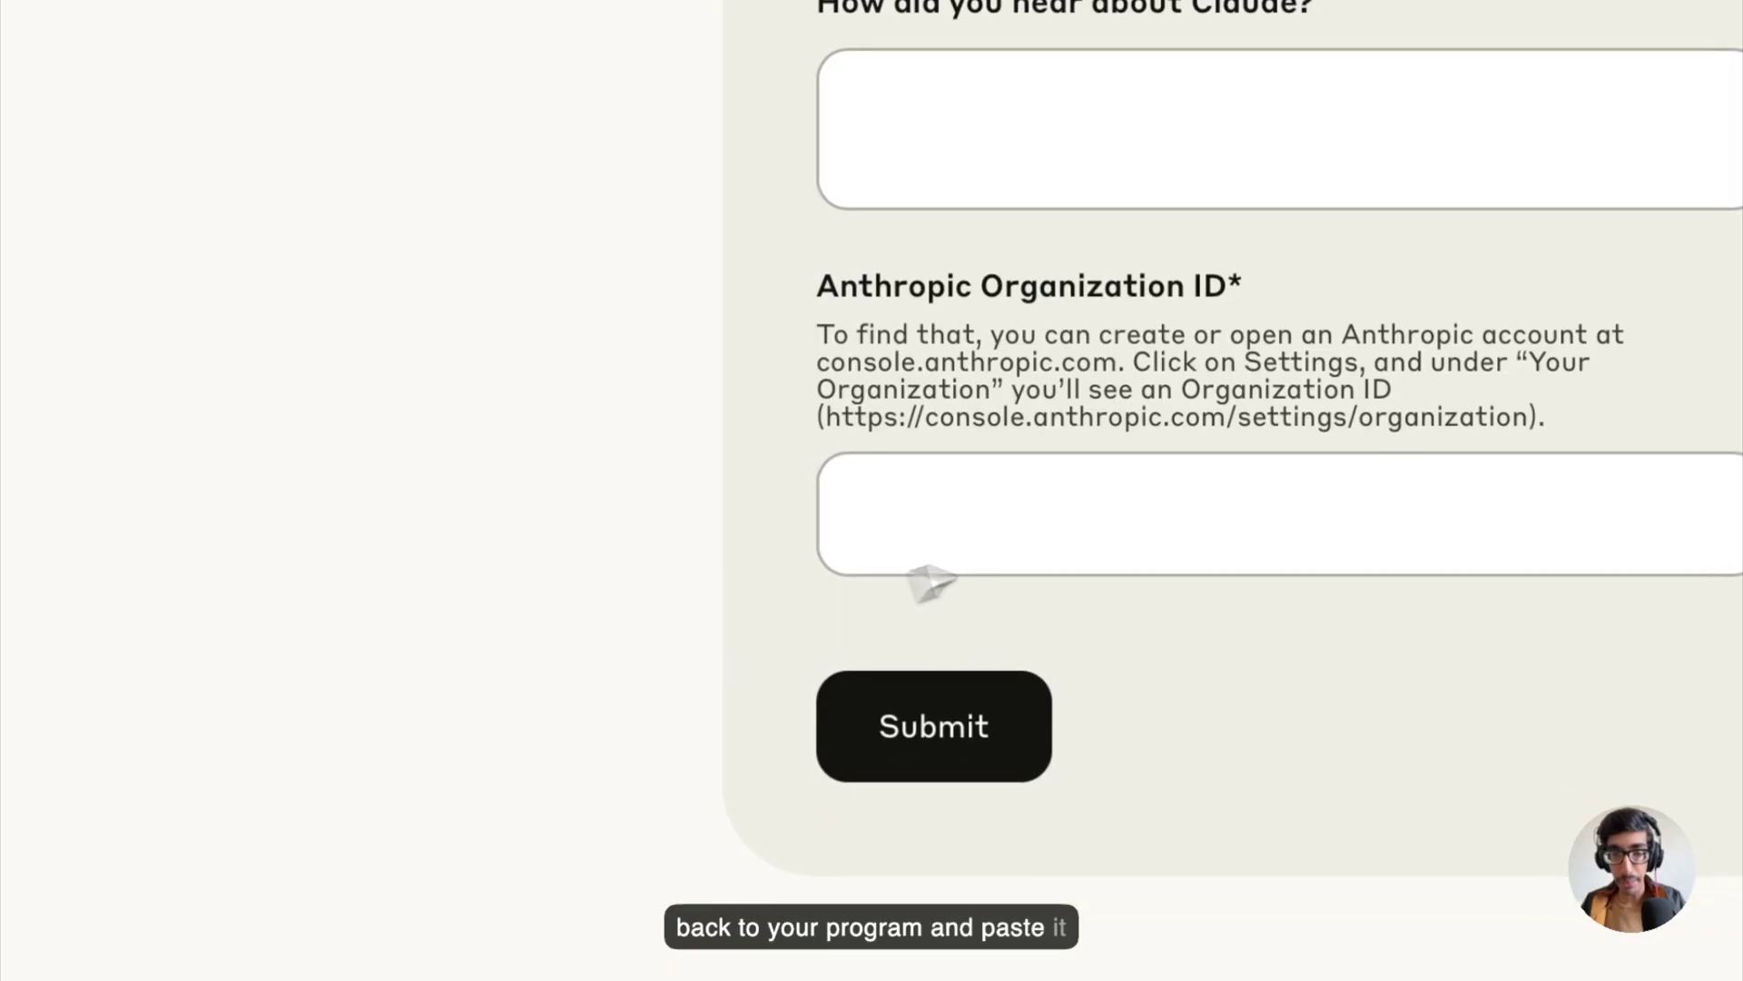
click(1069, 537)
key(ctrl+v)
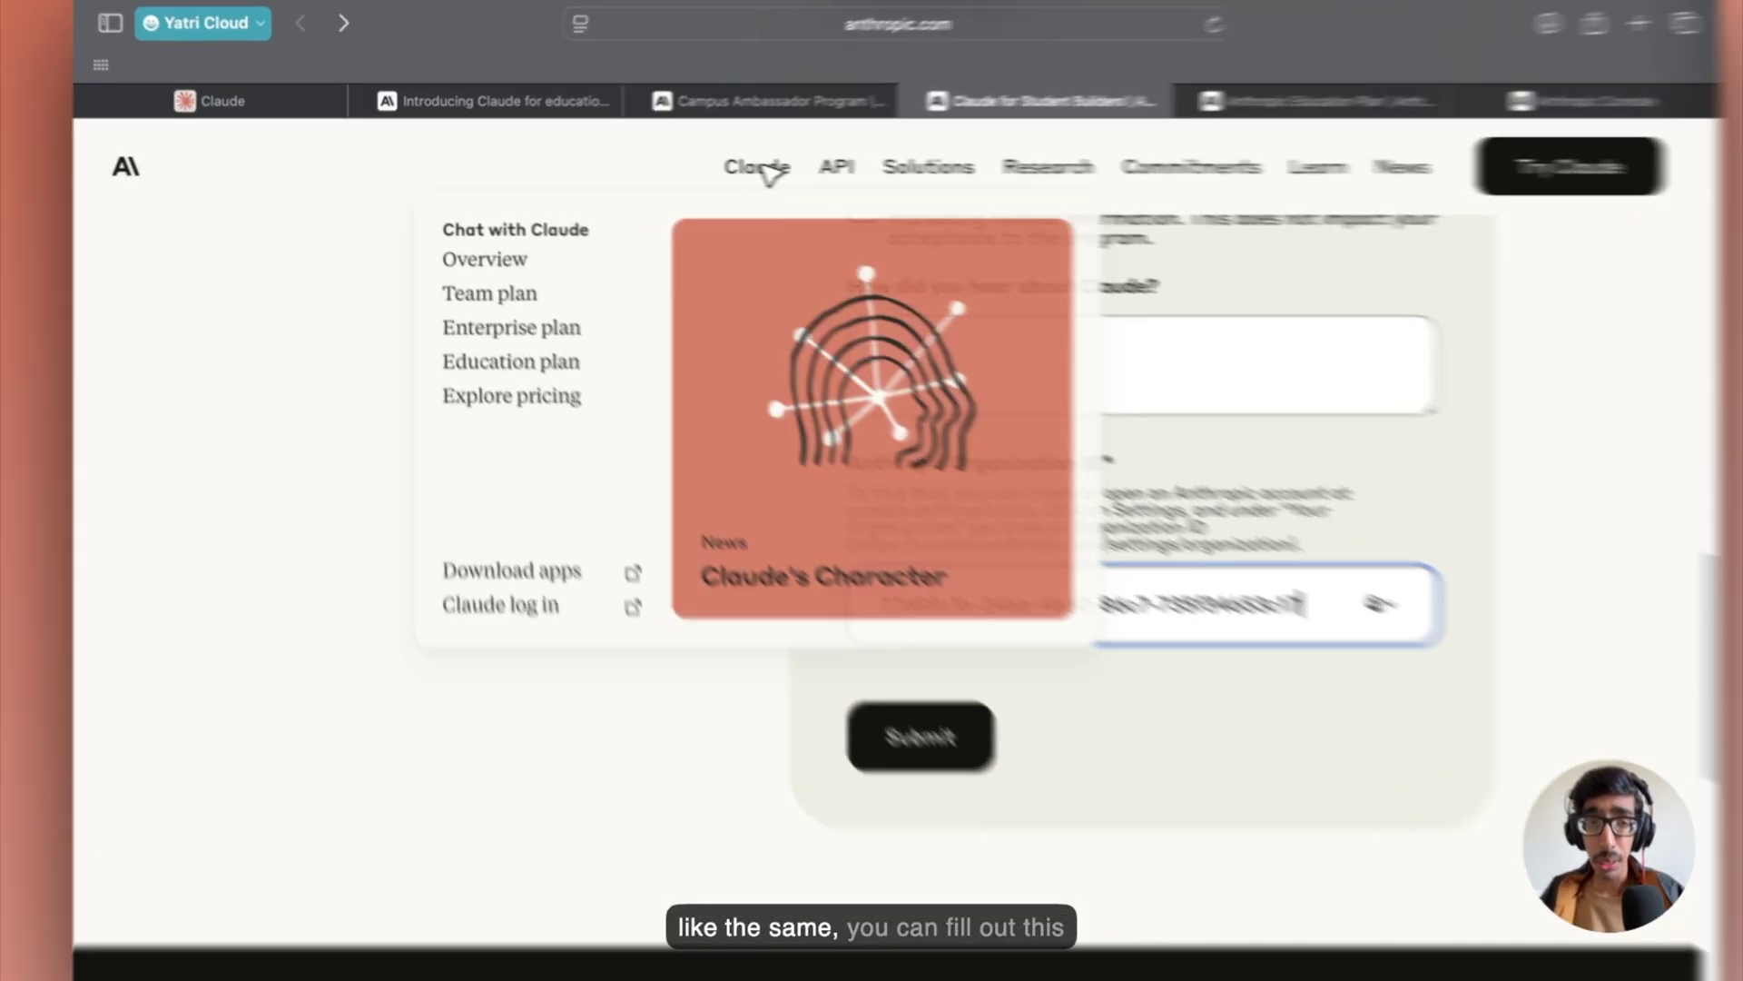
click(743, 107)
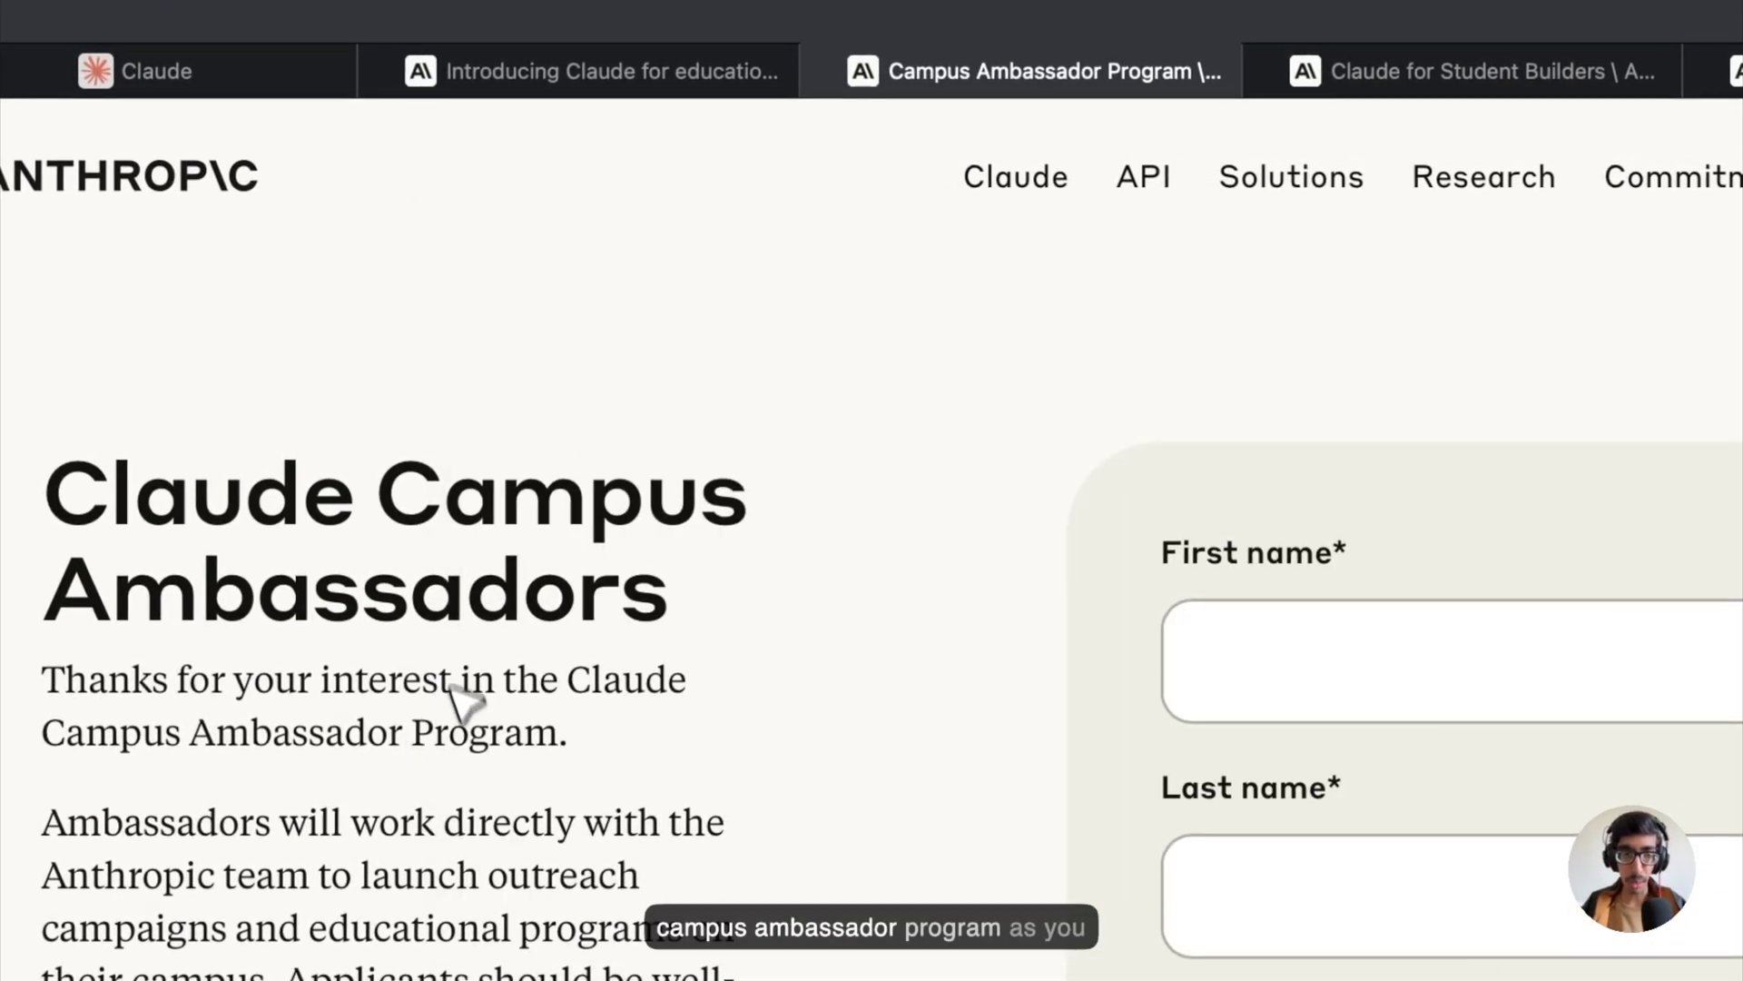
Scroll down the Campus Ambassadors form to its Submit button and back up
scroll(463, 736, down, 3)
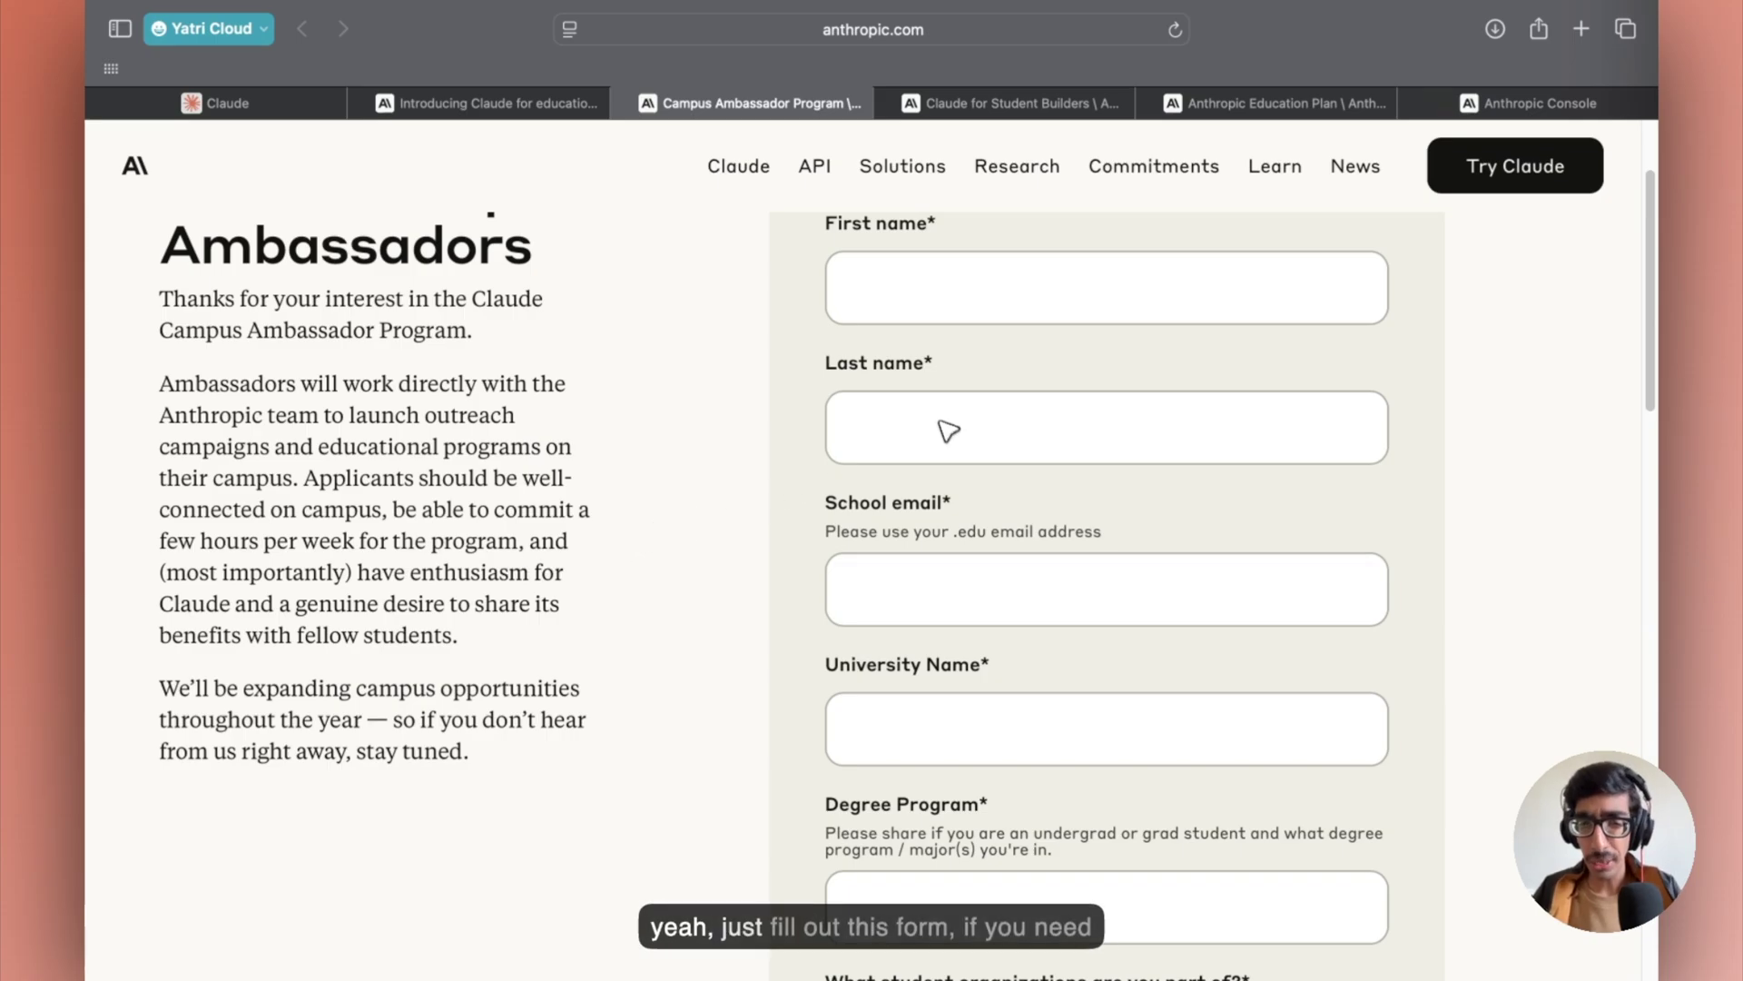
scroll(950, 454, down, 3)
scroll(958, 461, down, 3)
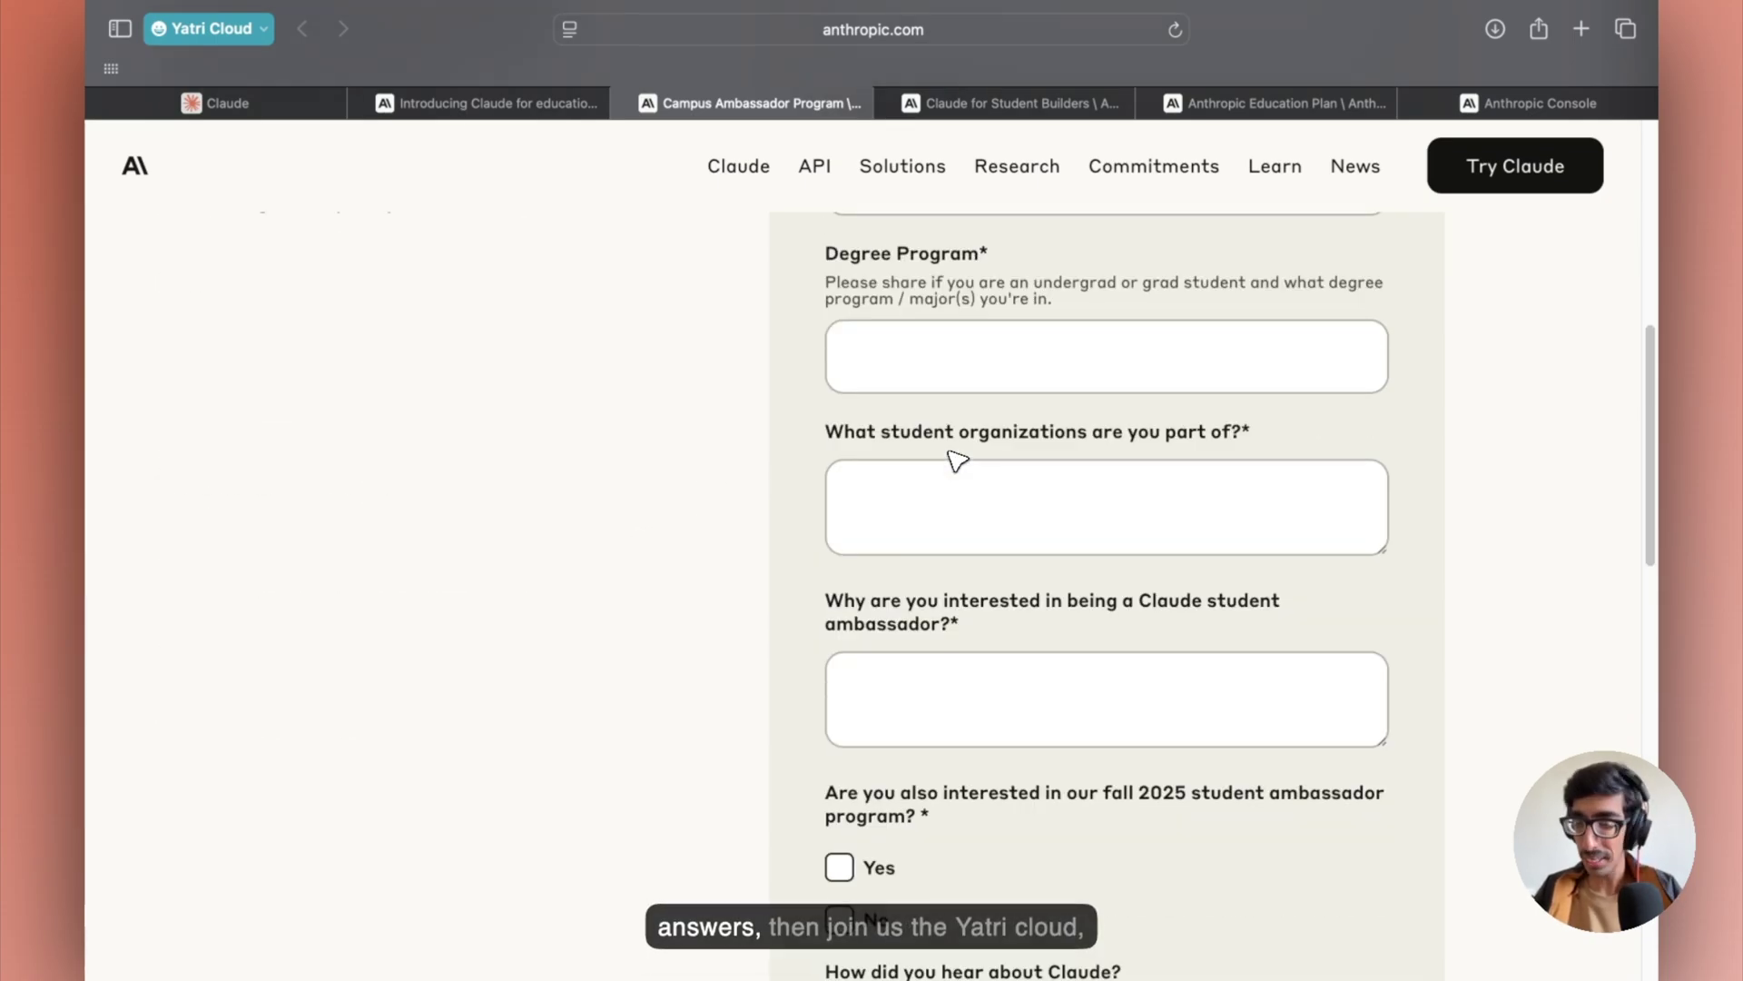
scroll(960, 470, down, 5)
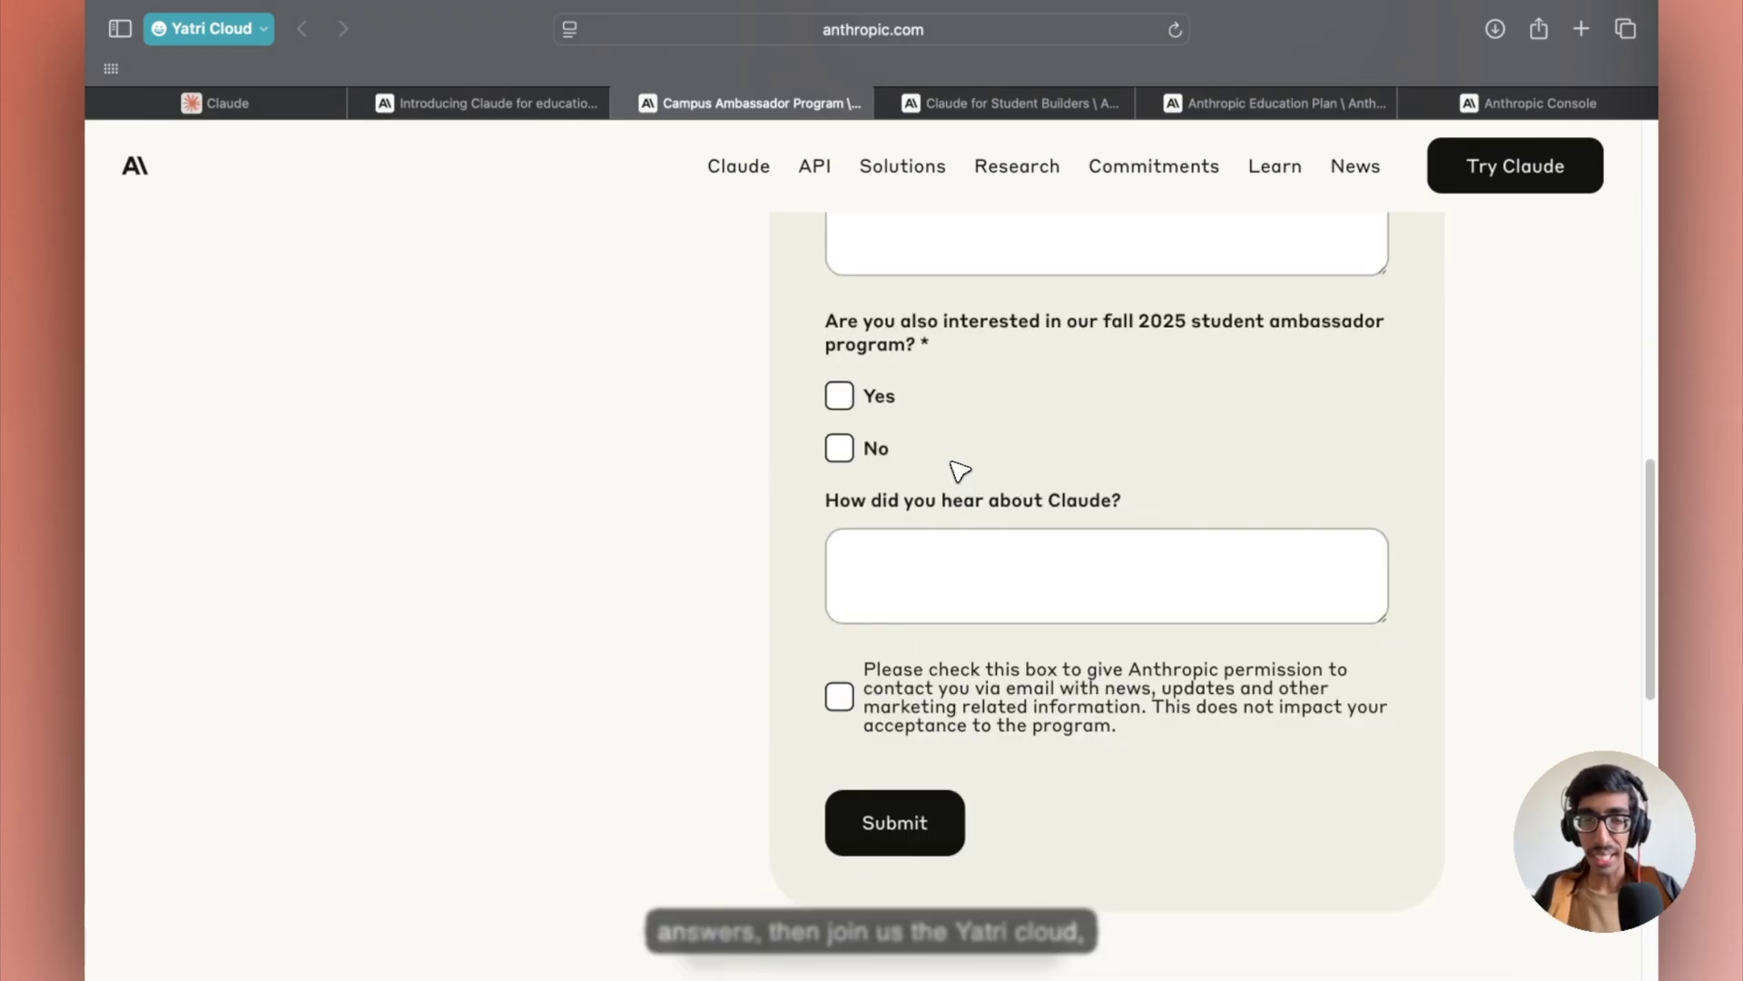
scroll(950, 685, up, 15)
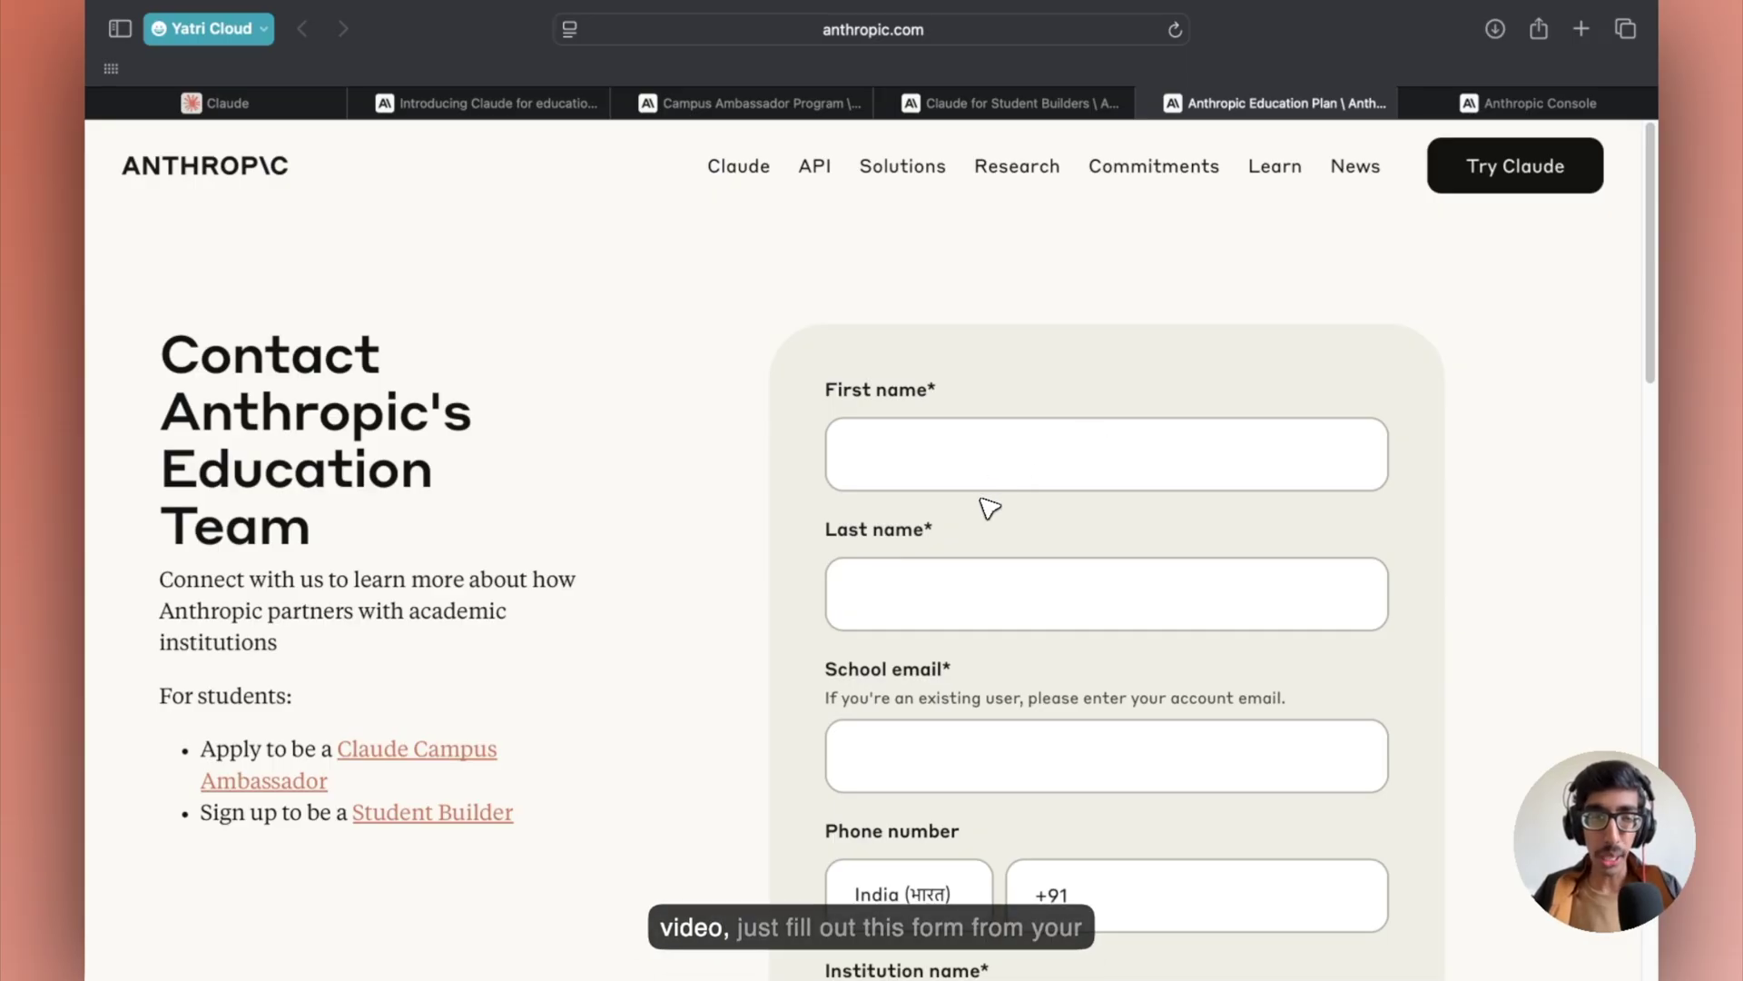
scroll(977, 550, down, 2)
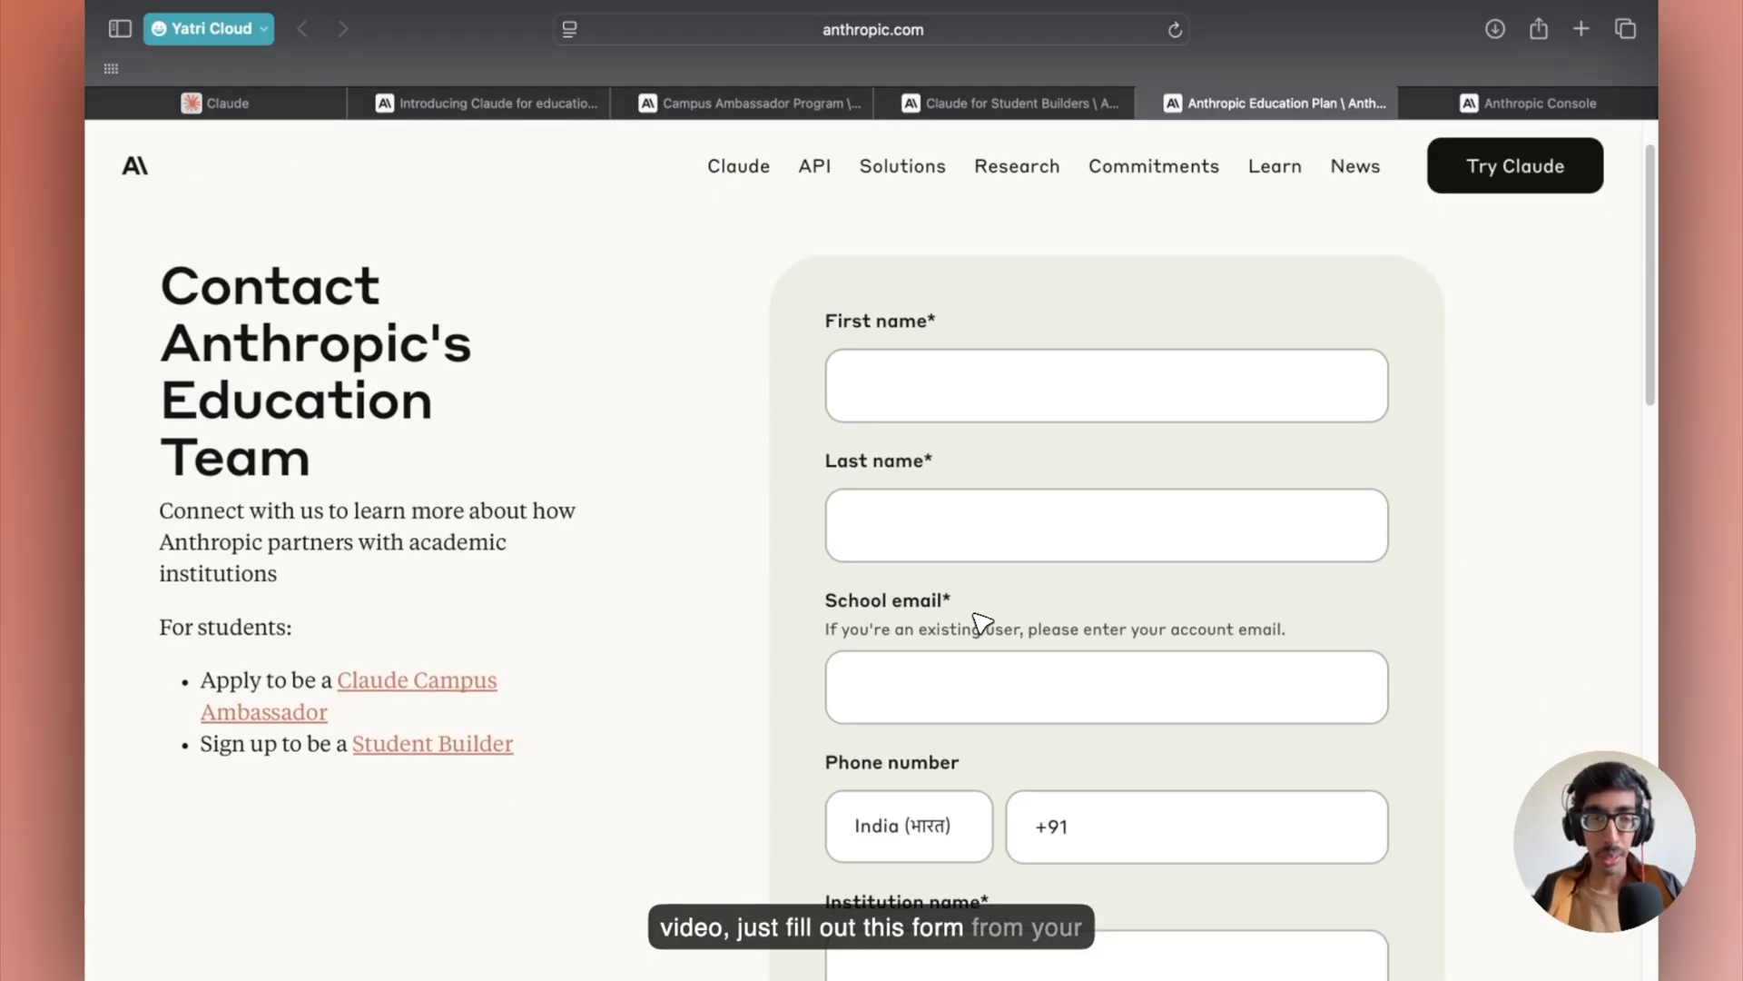
scroll(977, 617, down, 1)
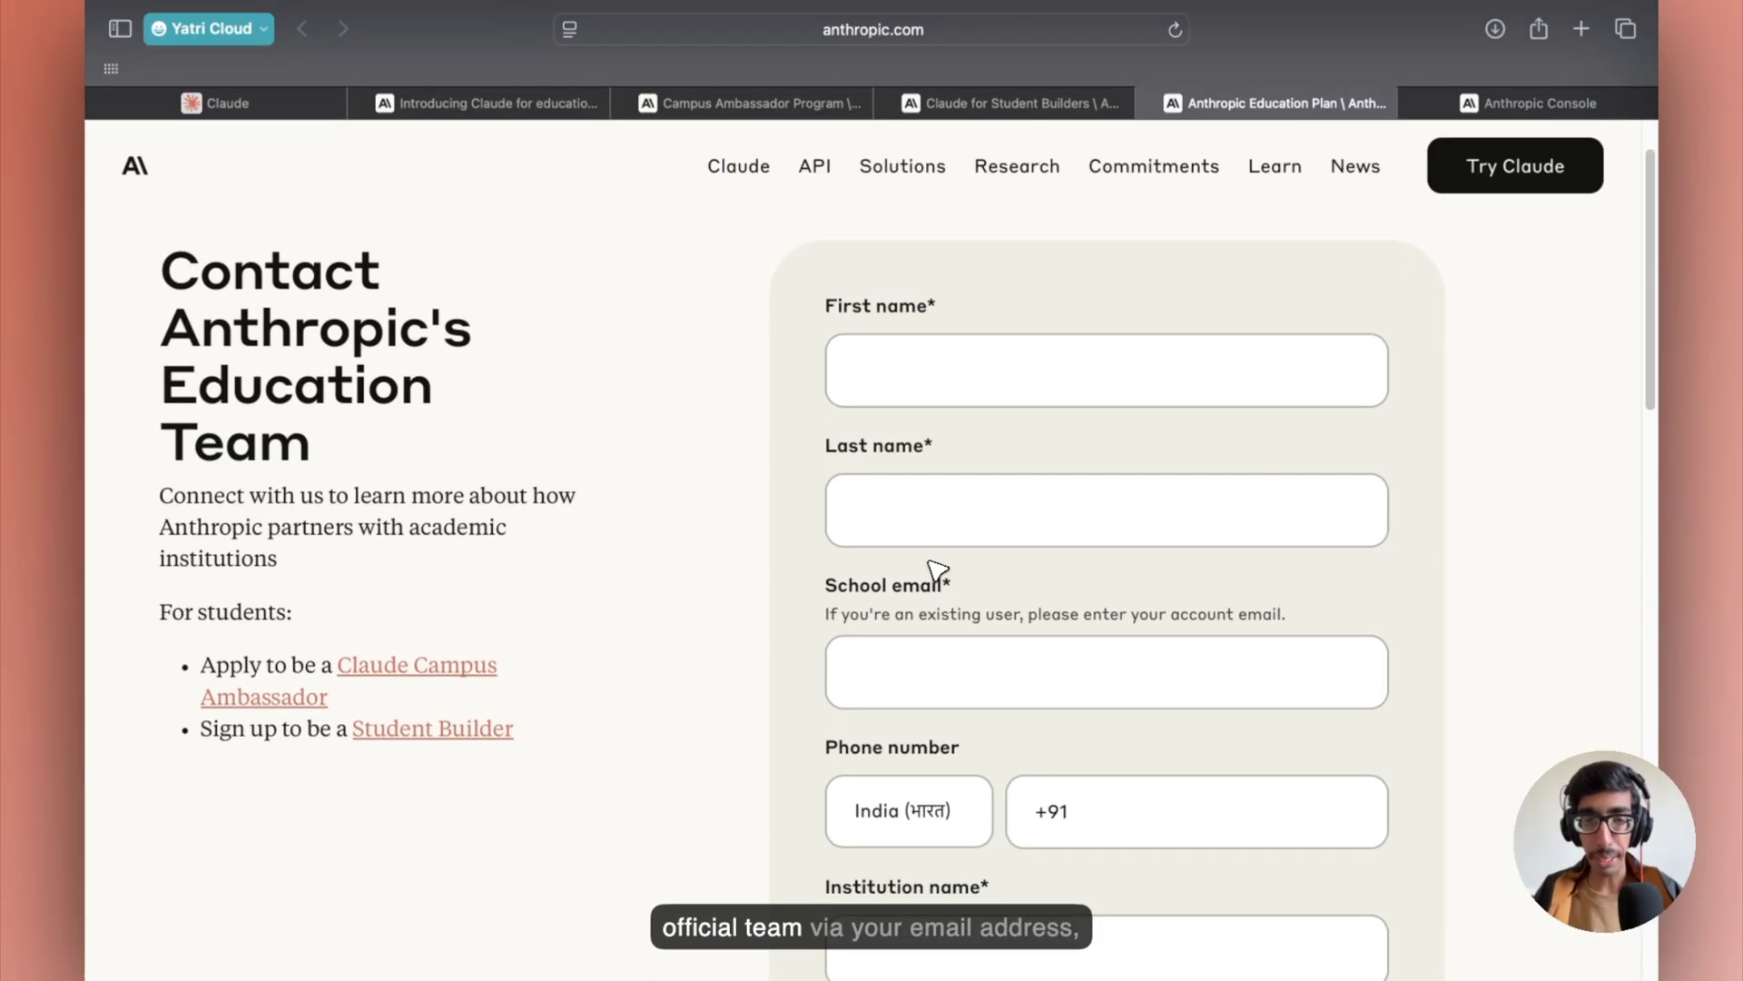
scroll(938, 569, down, 4)
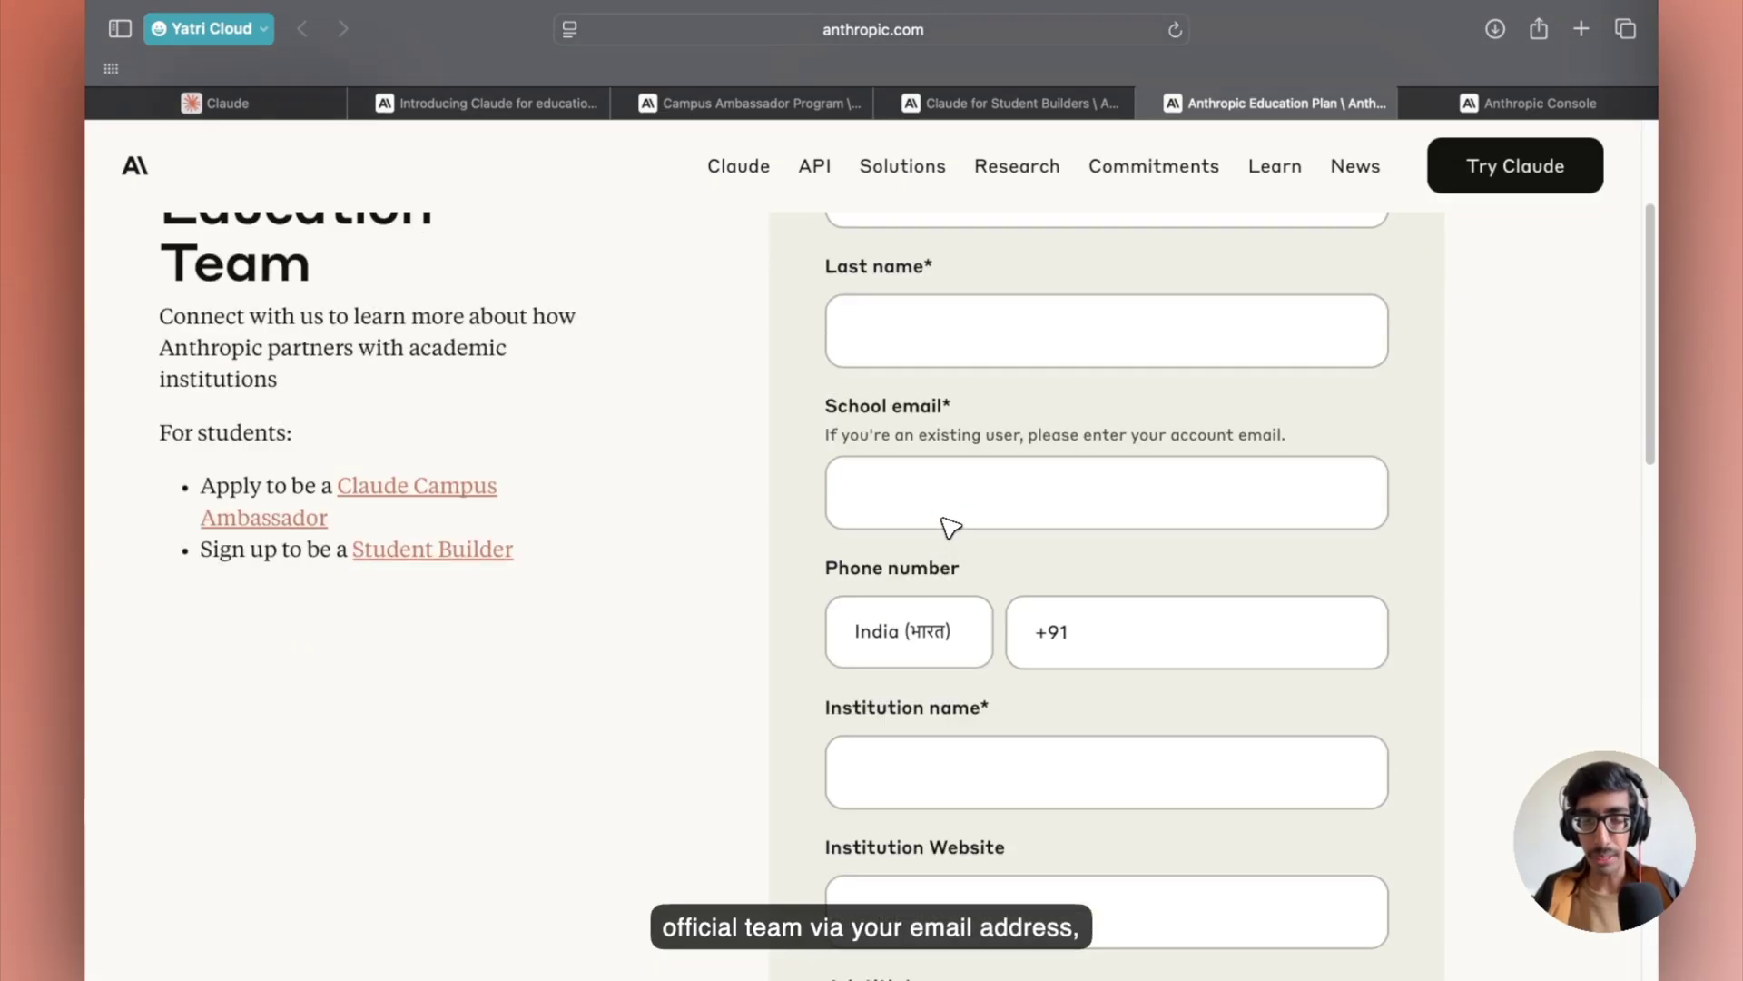
scroll(953, 535, down, 3)
scroll(967, 615, down, 2)
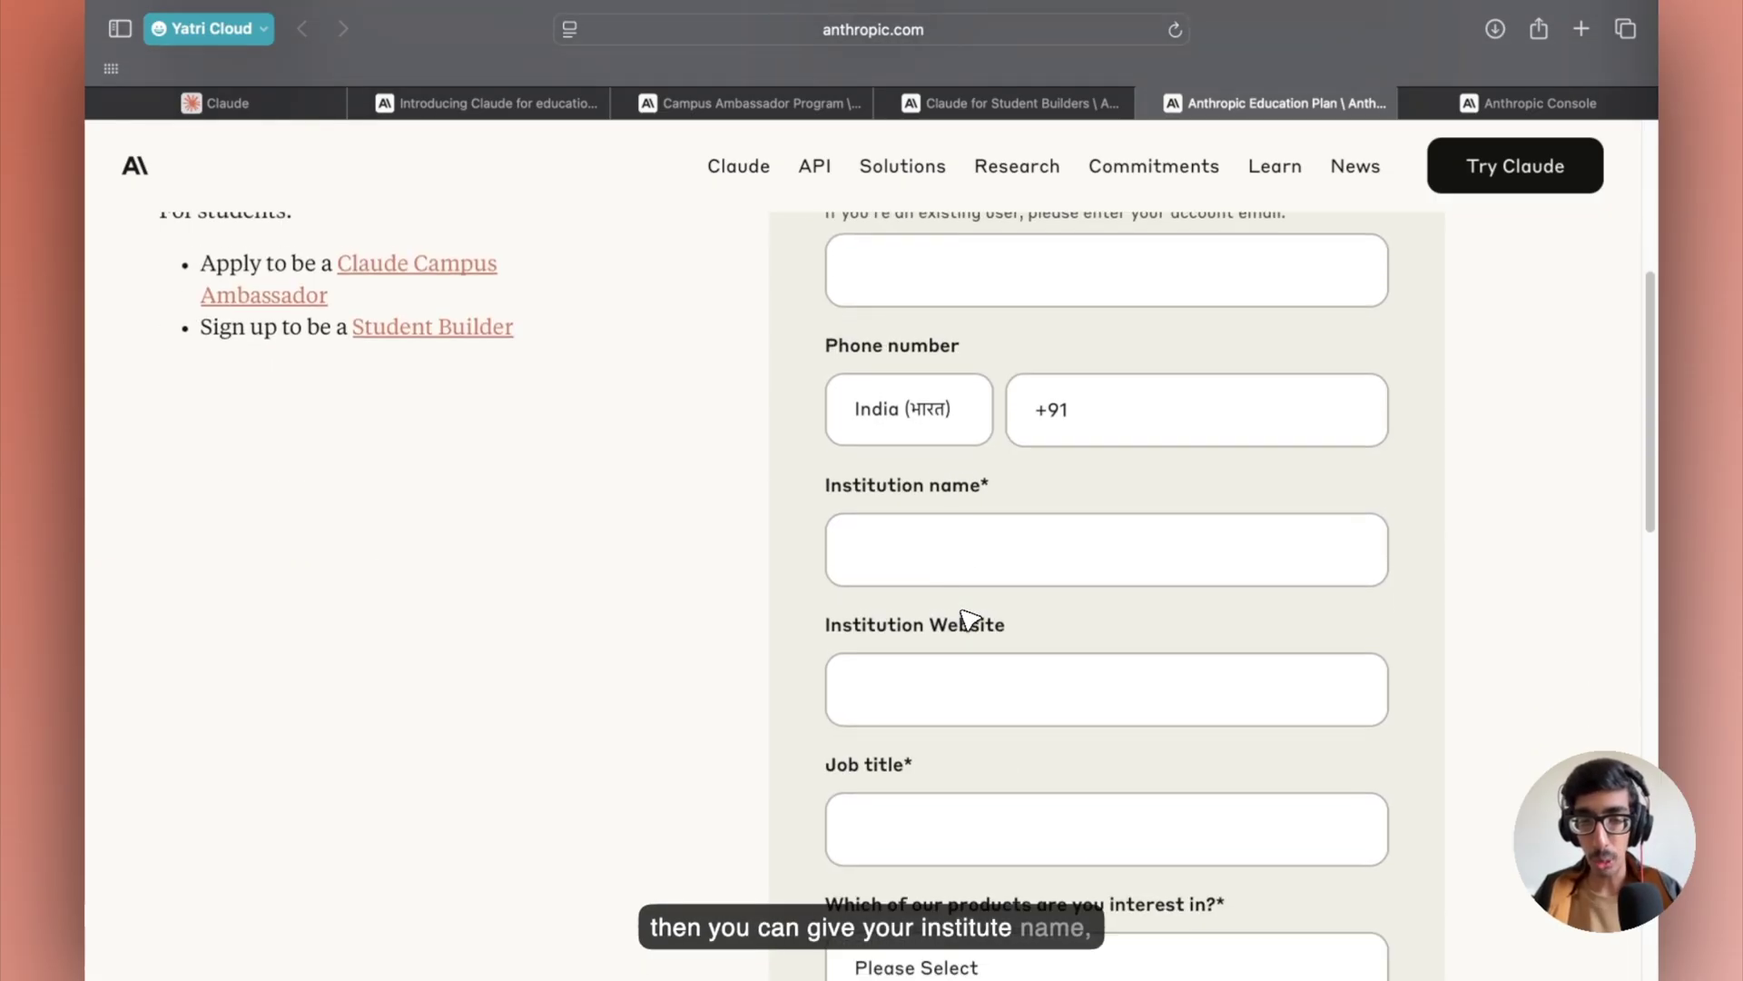
scroll(969, 619, down, 9)
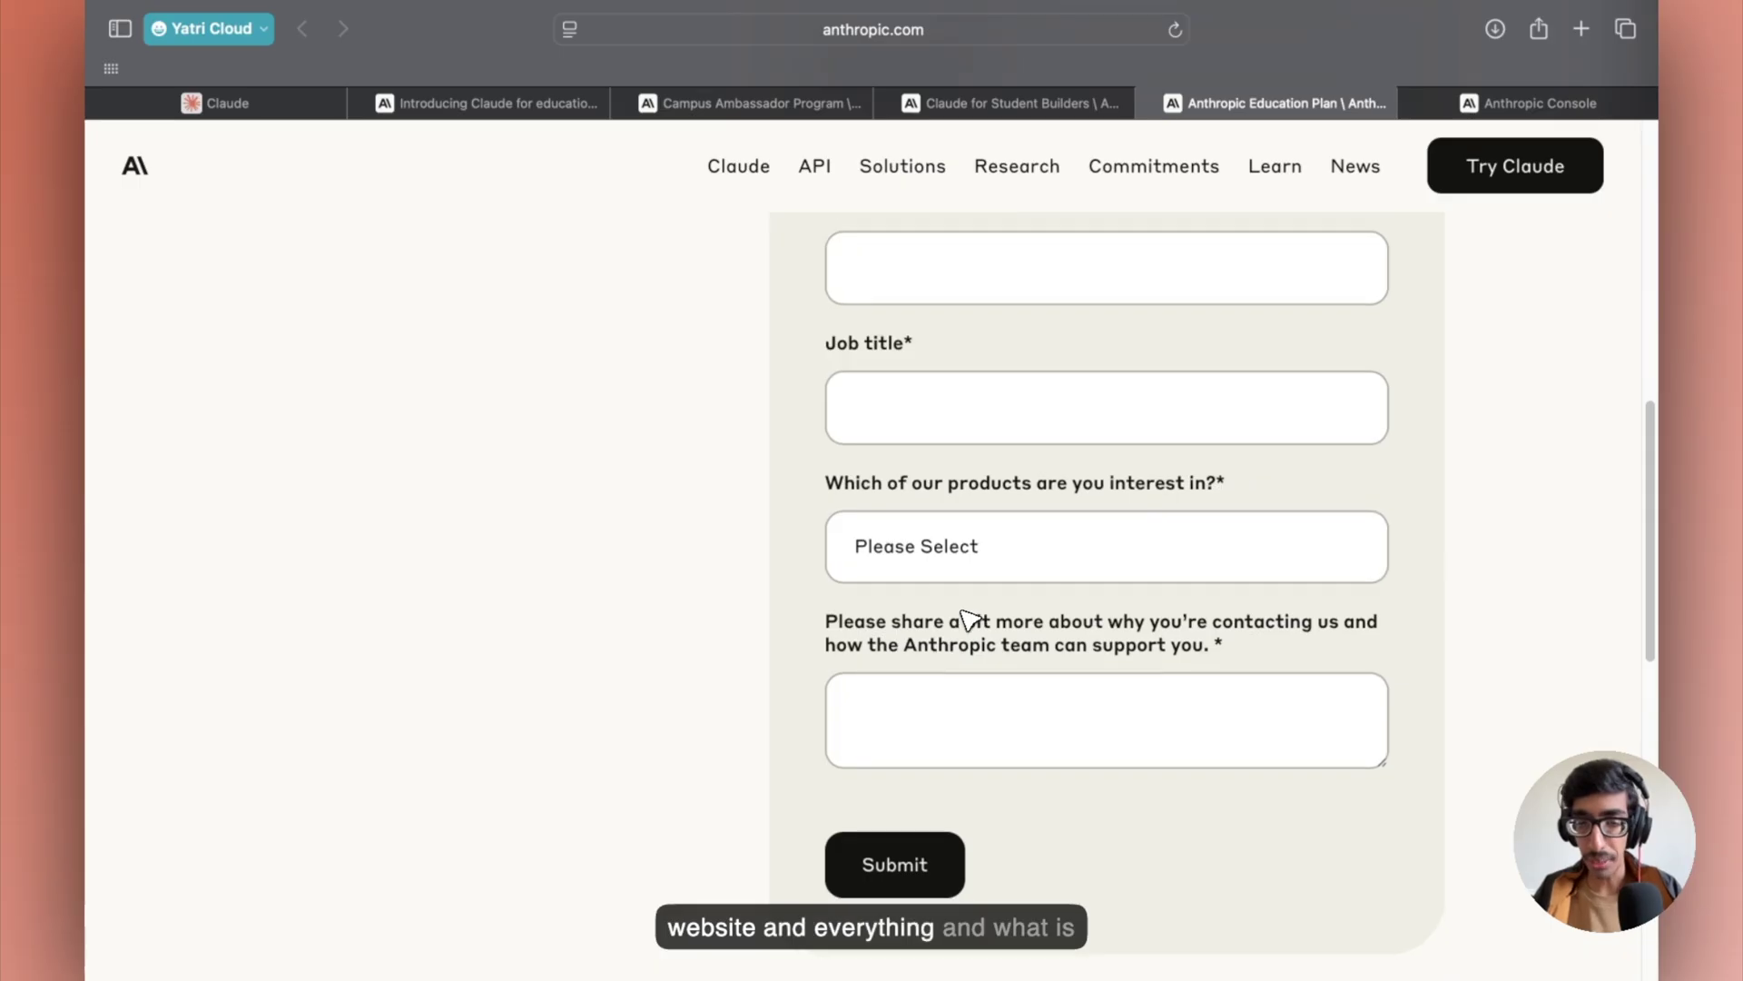
scroll(966, 616, down, 1)
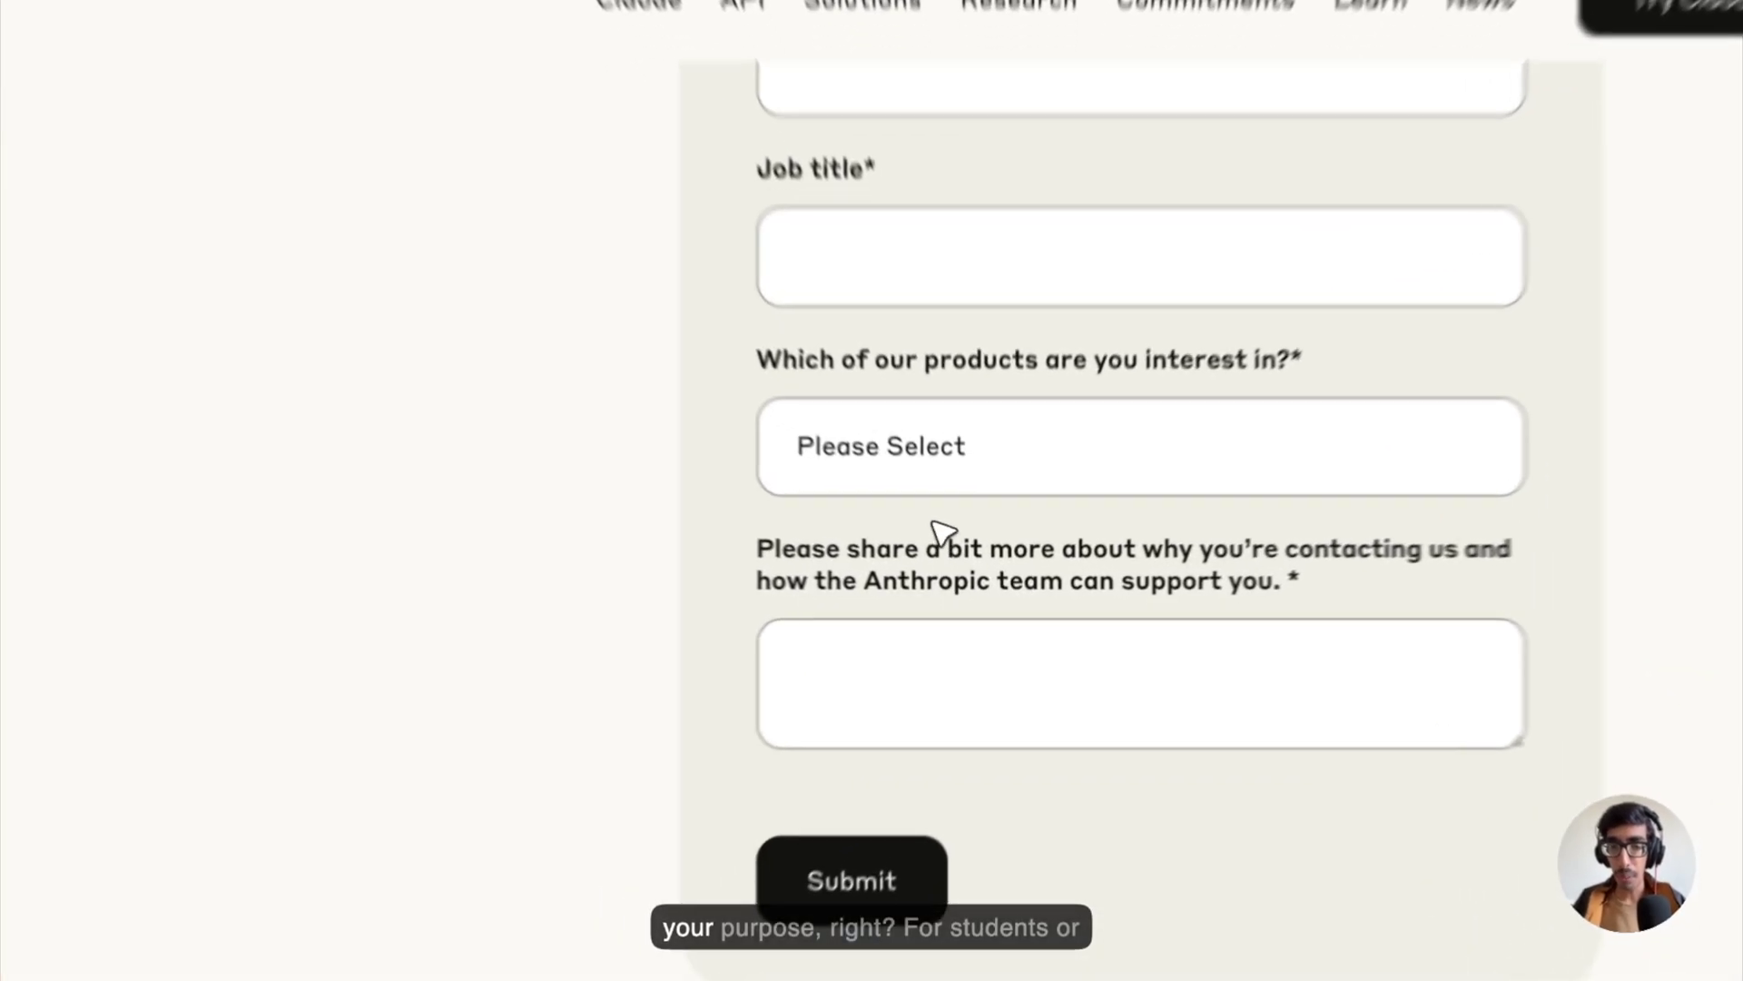
click(939, 467)
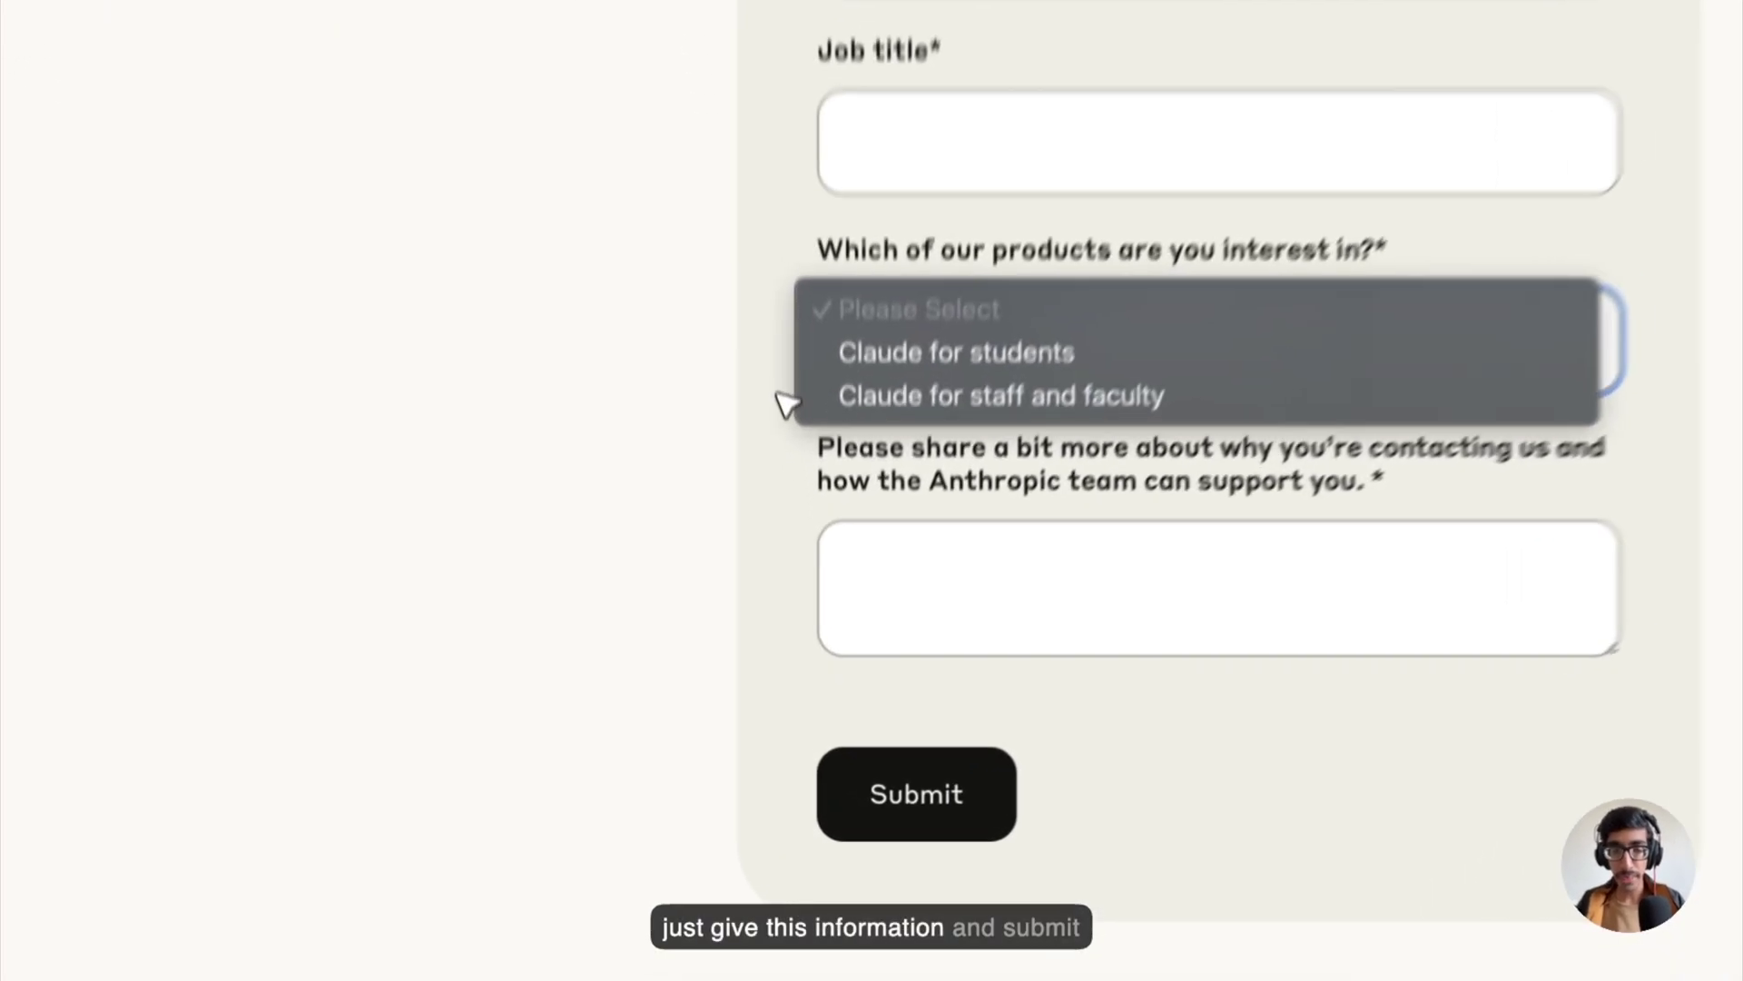
click(797, 538)
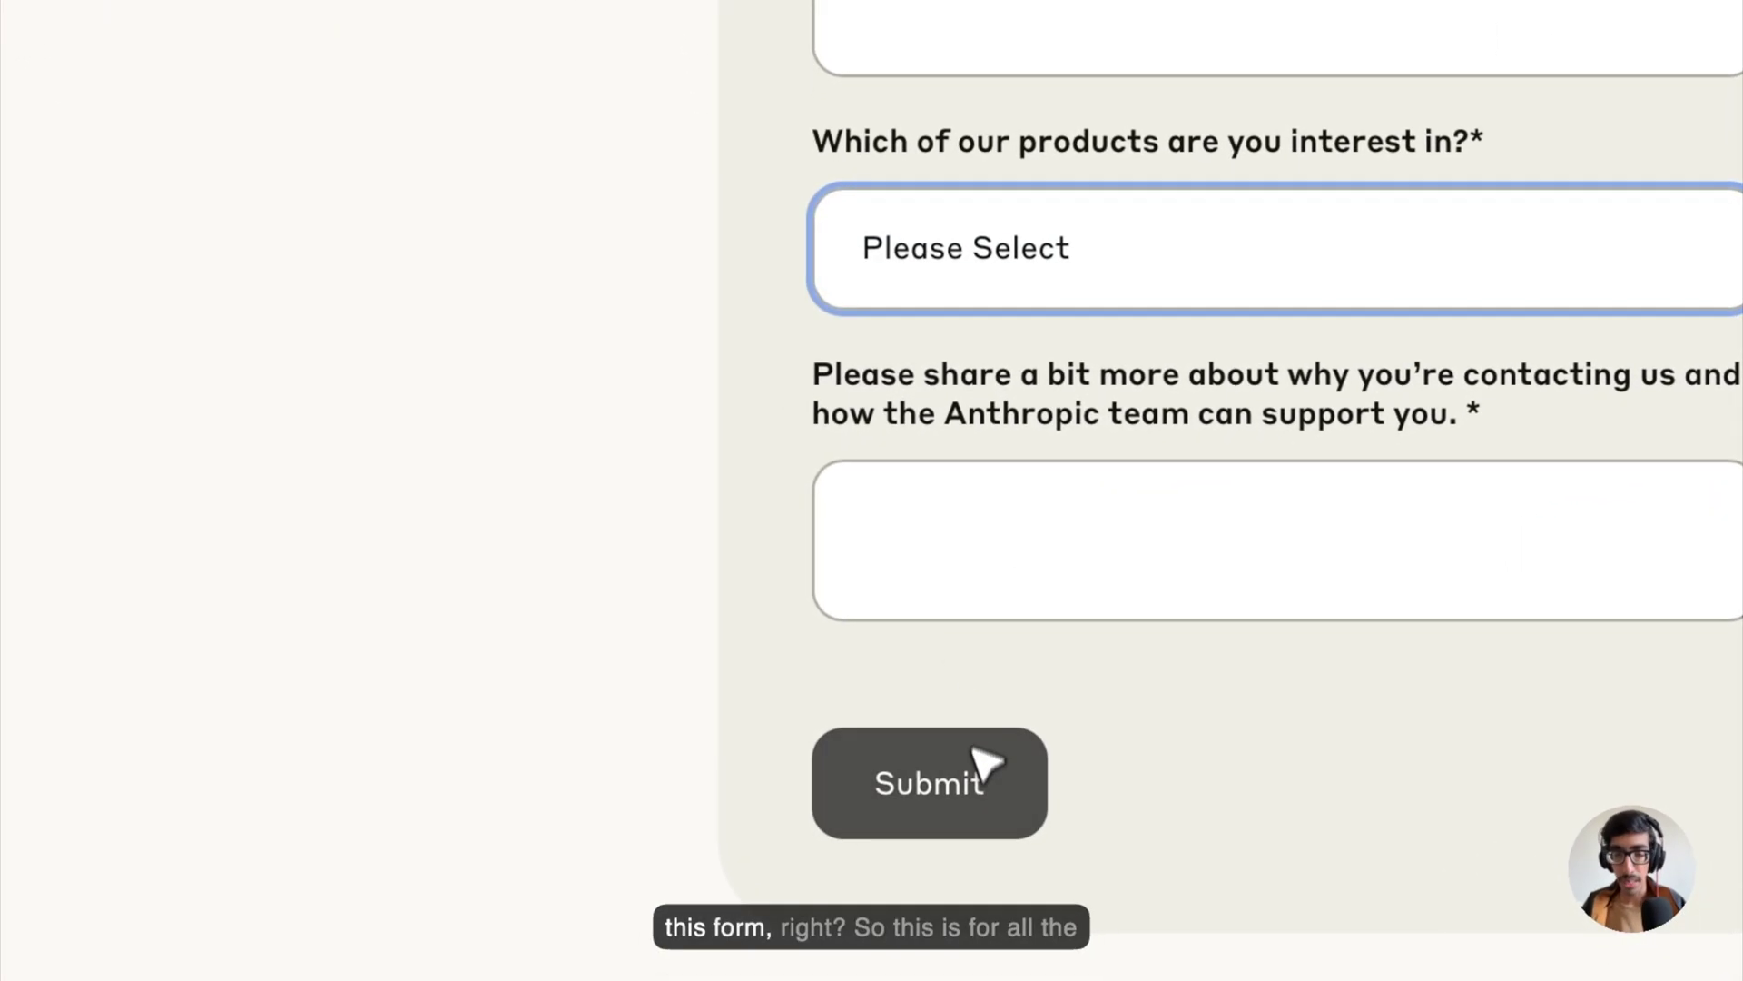
scroll(963, 513, up, 7)
scroll(963, 513, up, 5)
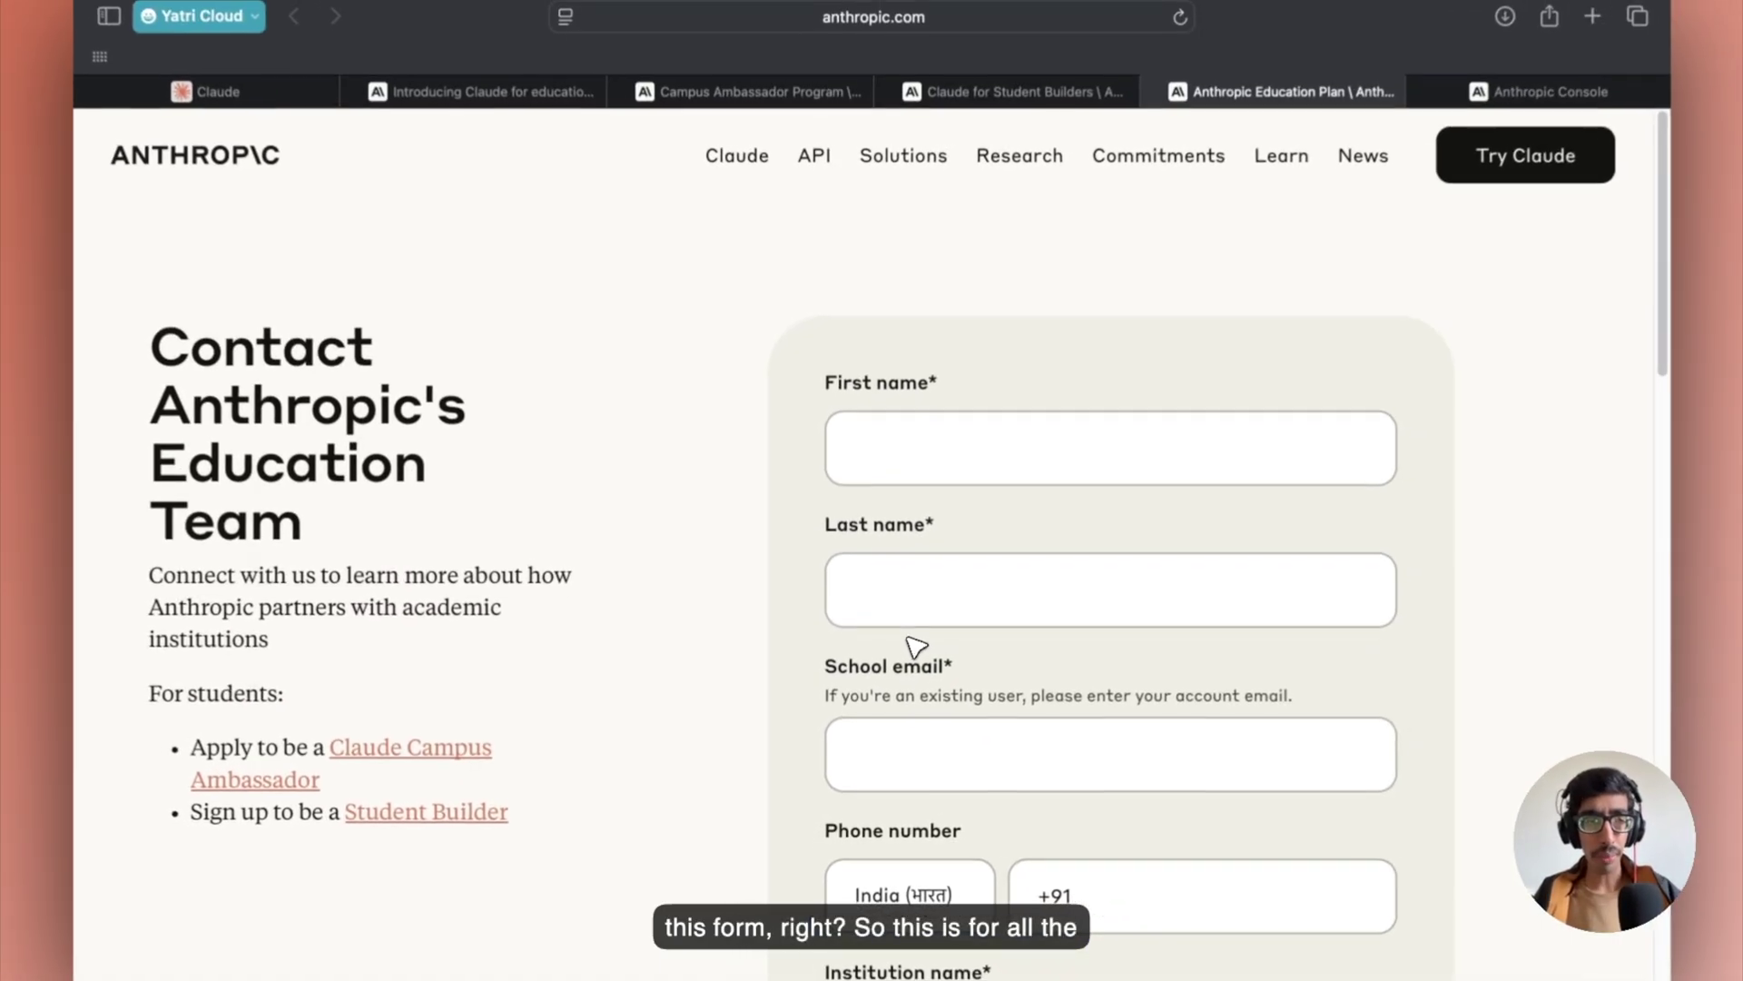